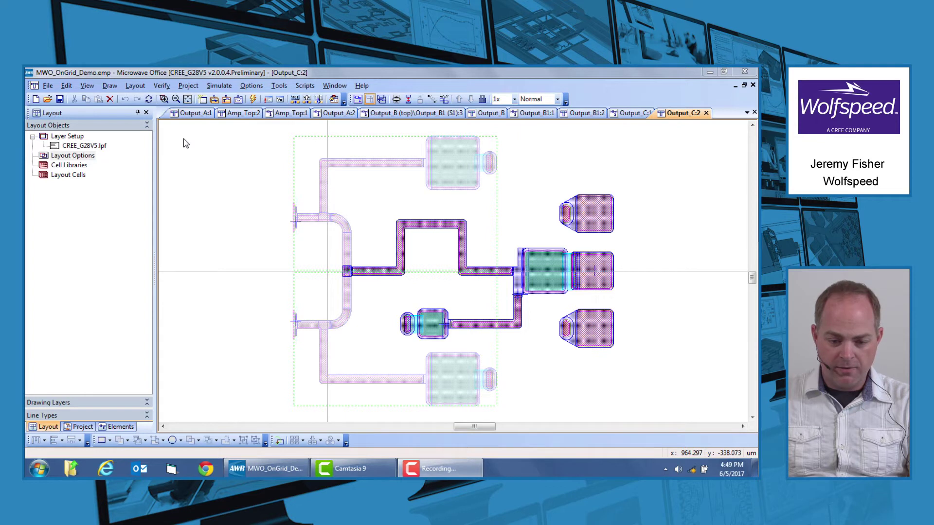
# Open Layout Options and confirm the Layout tab shows 1 um grid spacing and 0.001 um database unit.
pyautogui.click(252, 86)
pyautogui.moveTo(252, 87)
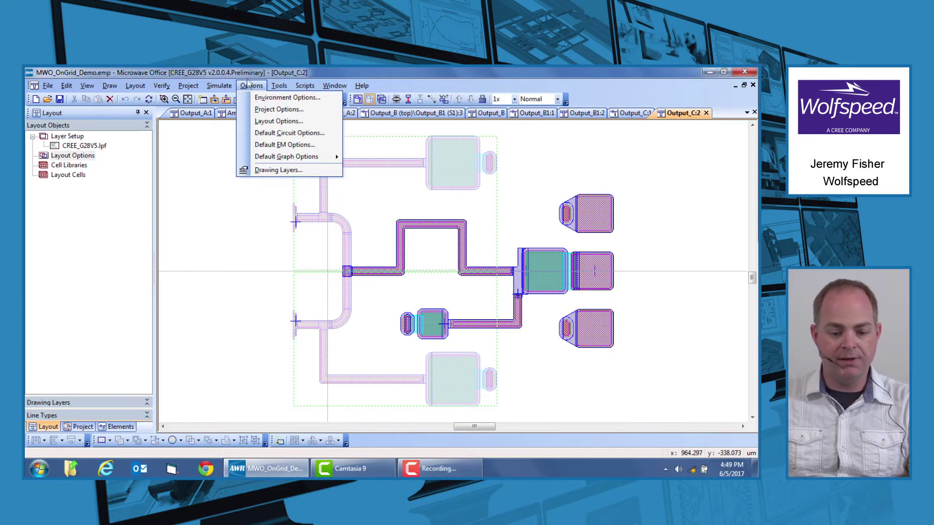
pyautogui.click(264, 123)
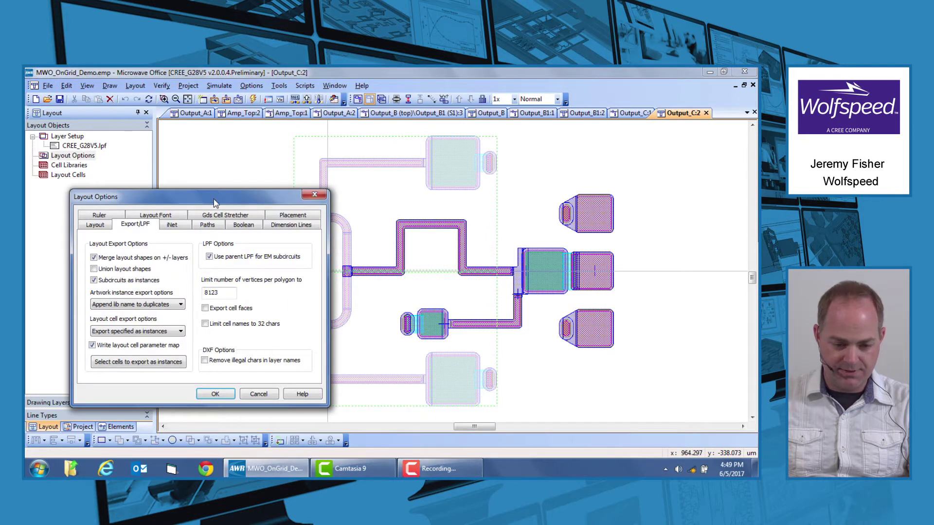
pyautogui.click(137, 188)
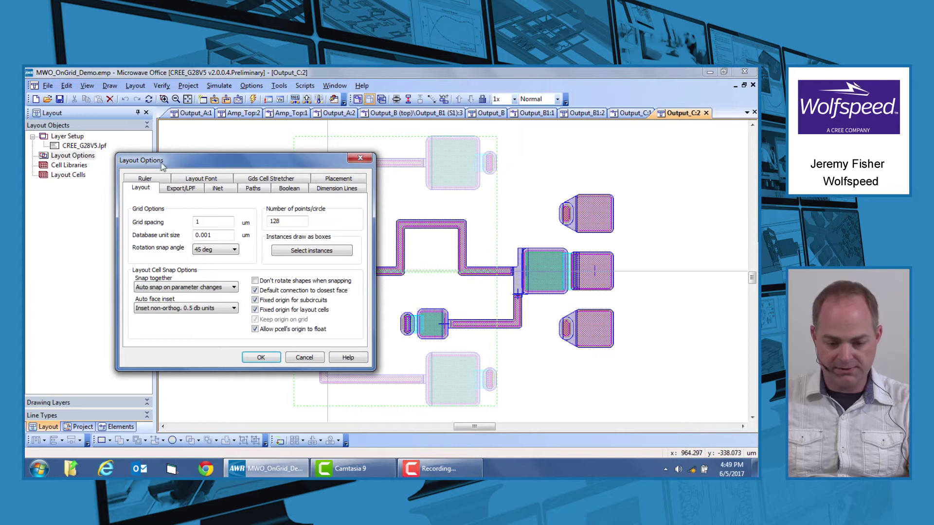
pyautogui.moveTo(180, 162); pyautogui.dragTo(169, 137)
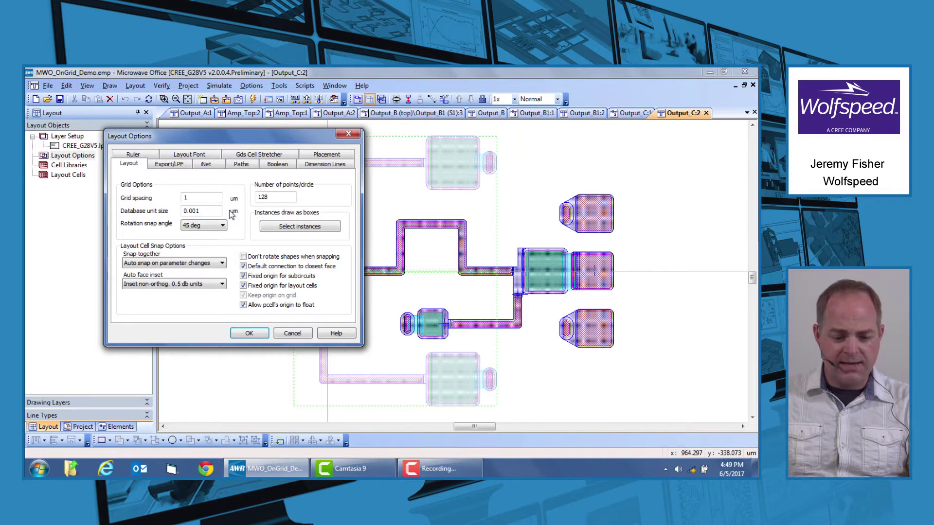
# Show the Export/LPF settings and open the Select Layout Cells list of cells exported as instances.
pyautogui.click(171, 165)
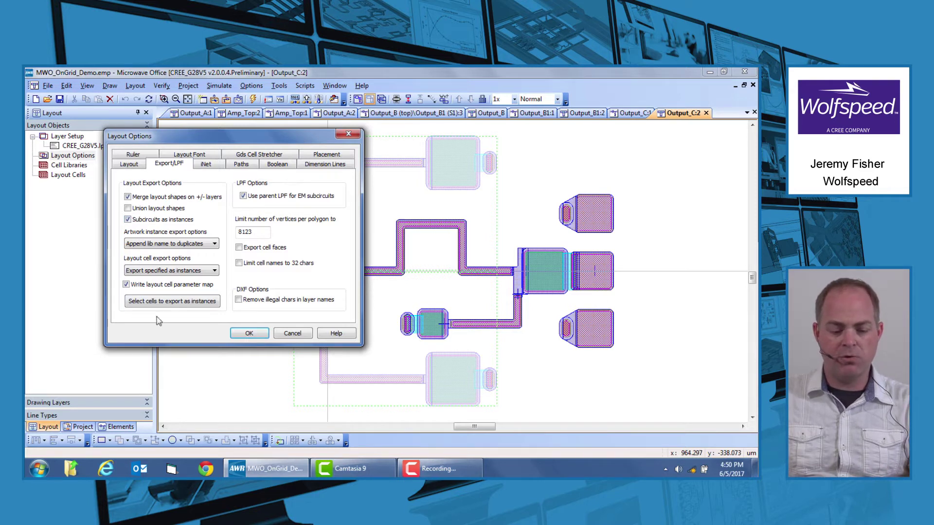
pyautogui.click(171, 301)
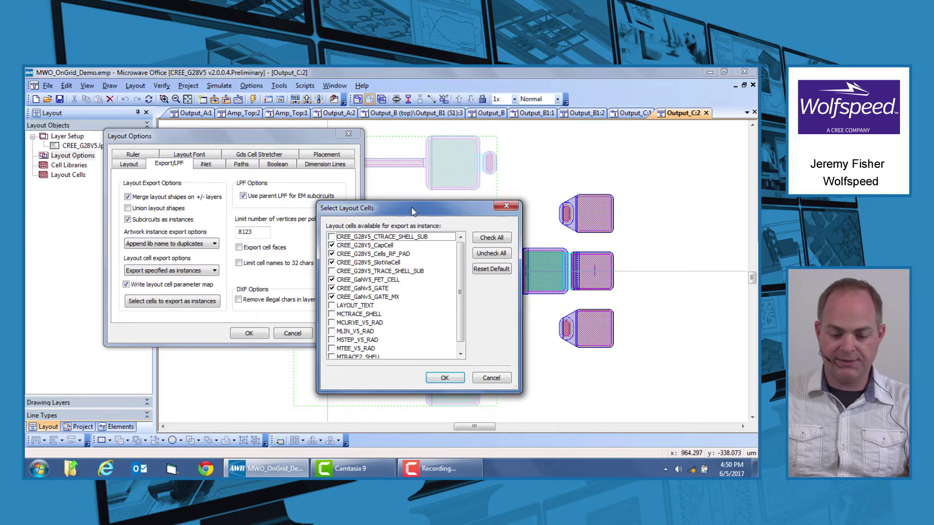
pyautogui.moveTo(413, 210); pyautogui.dragTo(370, 163)
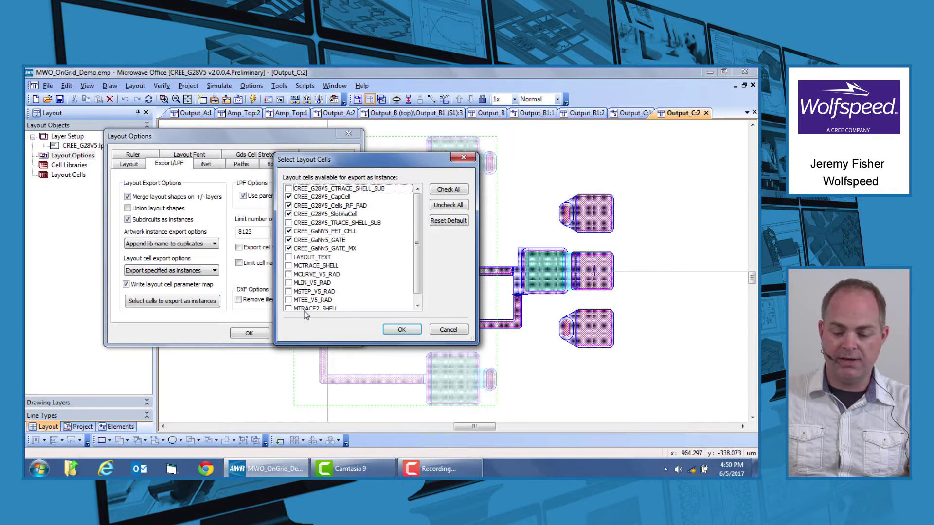
pyautogui.scroll(-1, 306, 308)
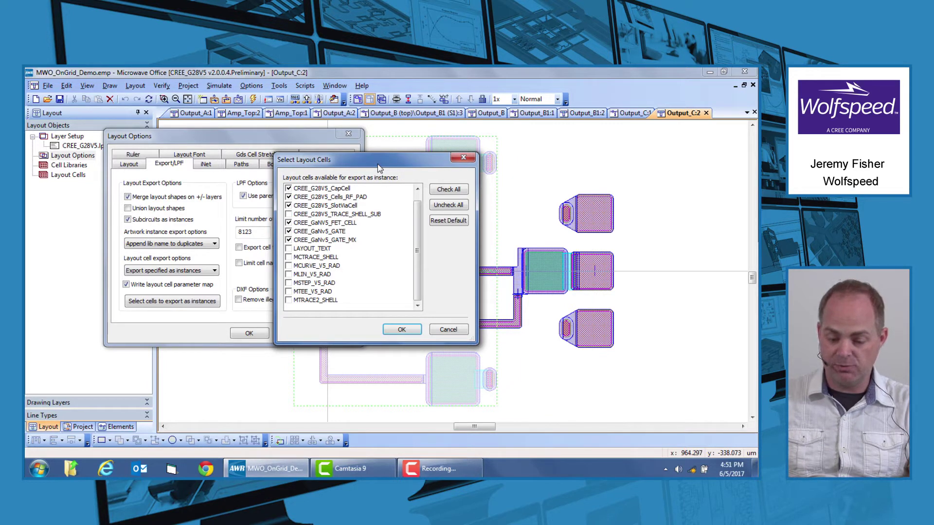
pyautogui.click(401, 330)
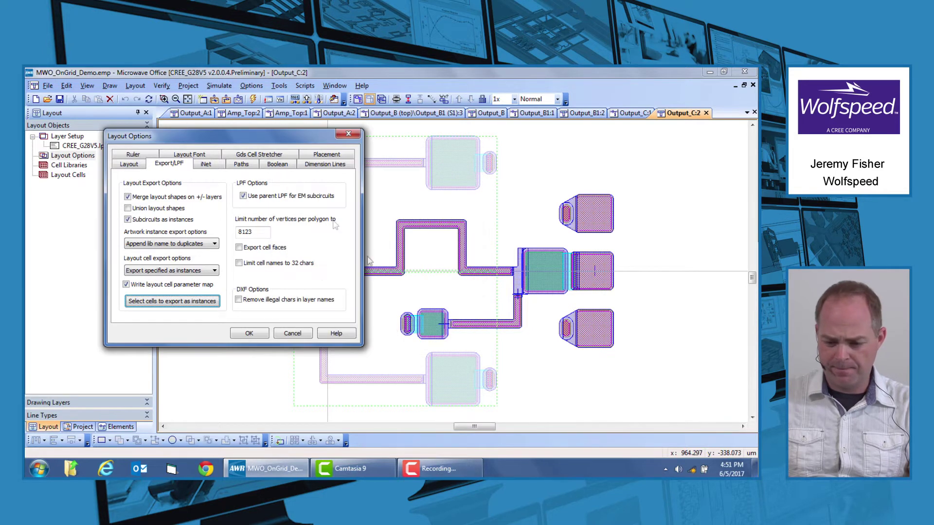
# Close Layout Options, select and deselect the Output_C:2 meander trace, and zoom around to inspect it.
pyautogui.click(348, 134)
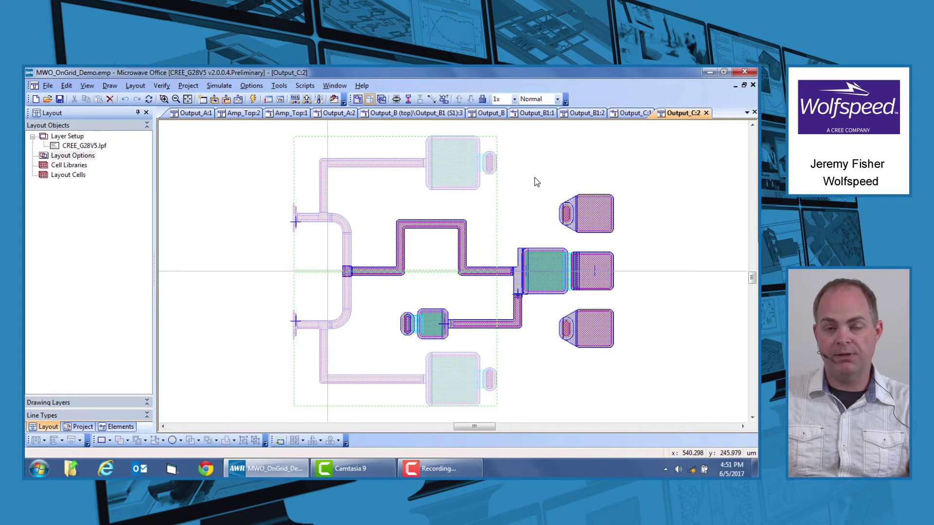
pyautogui.click(447, 229)
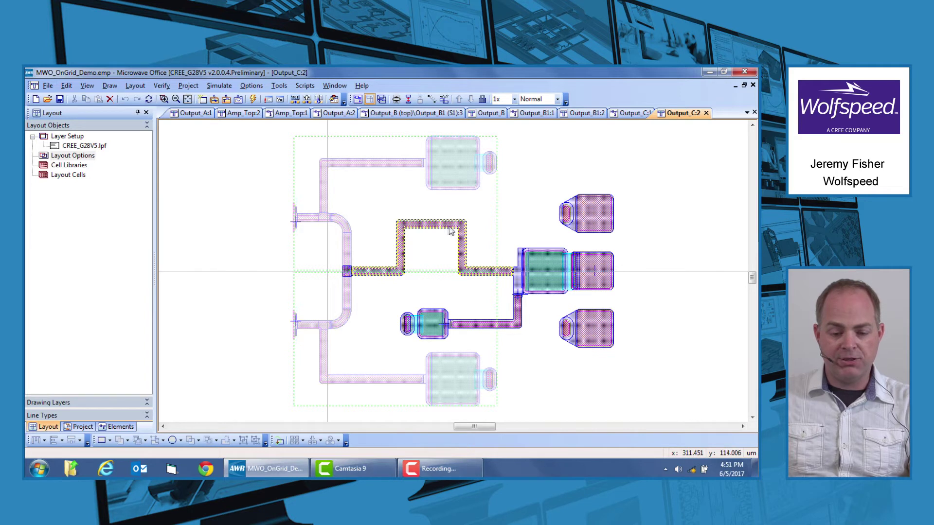
pyautogui.click(439, 235)
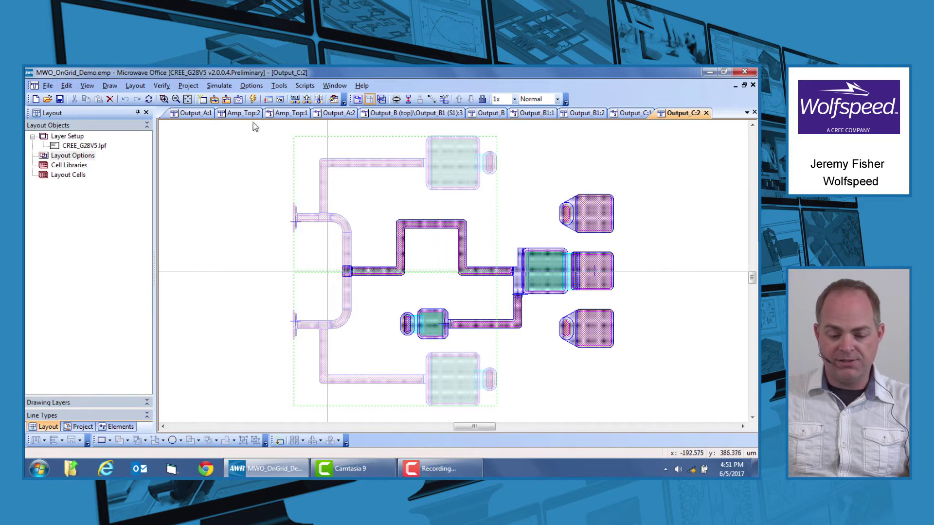
pyautogui.scroll(3, 299, 220)
pyautogui.scroll(-2, 298, 220)
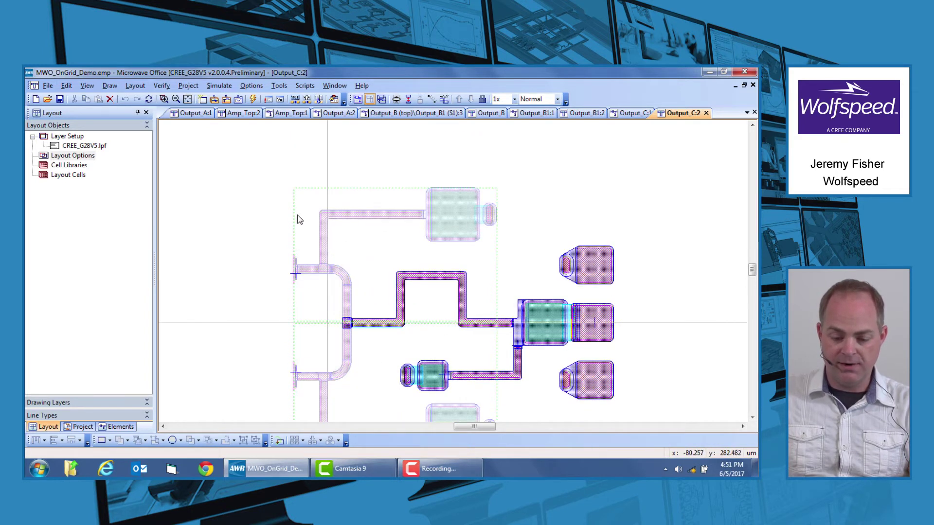
pyautogui.scroll(5, 311, 271)
pyautogui.scroll(2, 311, 271)
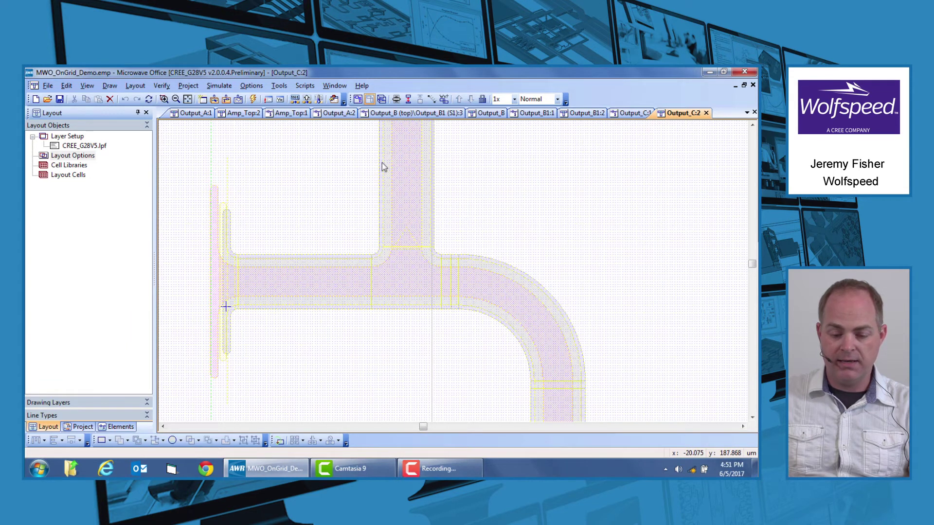
pyautogui.scroll(-2, 300, 253)
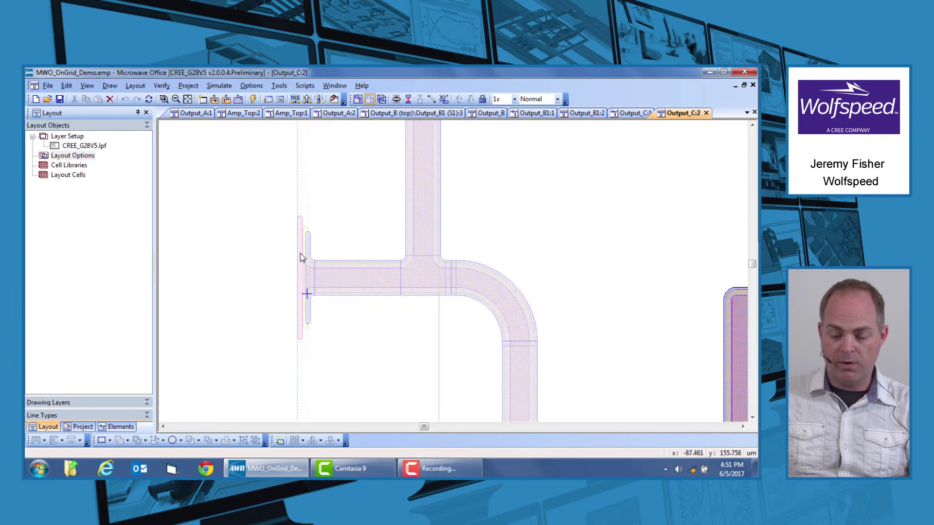
pyautogui.scroll(-2, 433, 270)
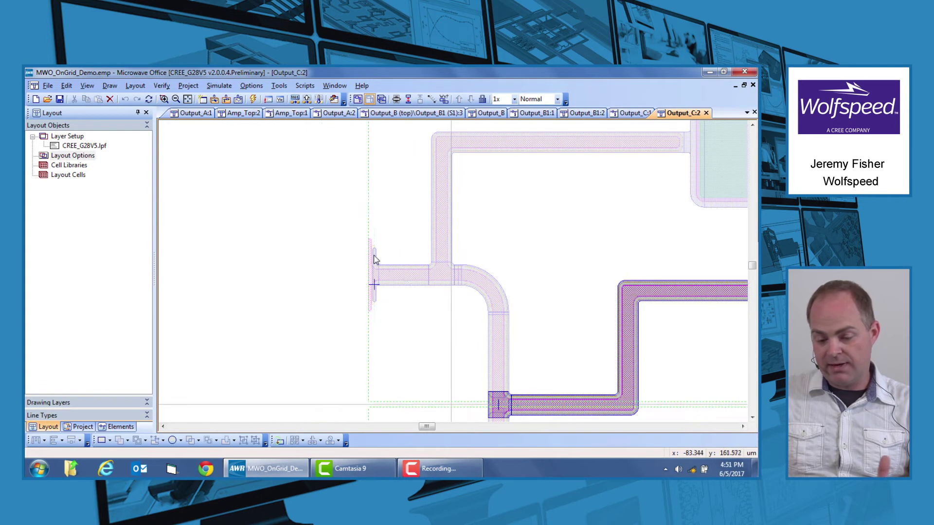
pyautogui.scroll(-1, 396, 314)
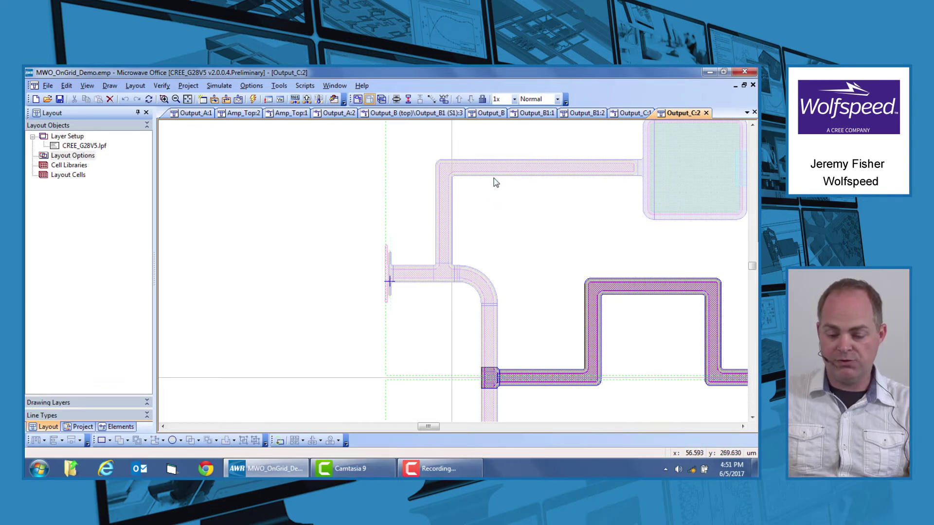
pyautogui.scroll(-1, 346, 212)
pyautogui.scroll(-1, 605, 375)
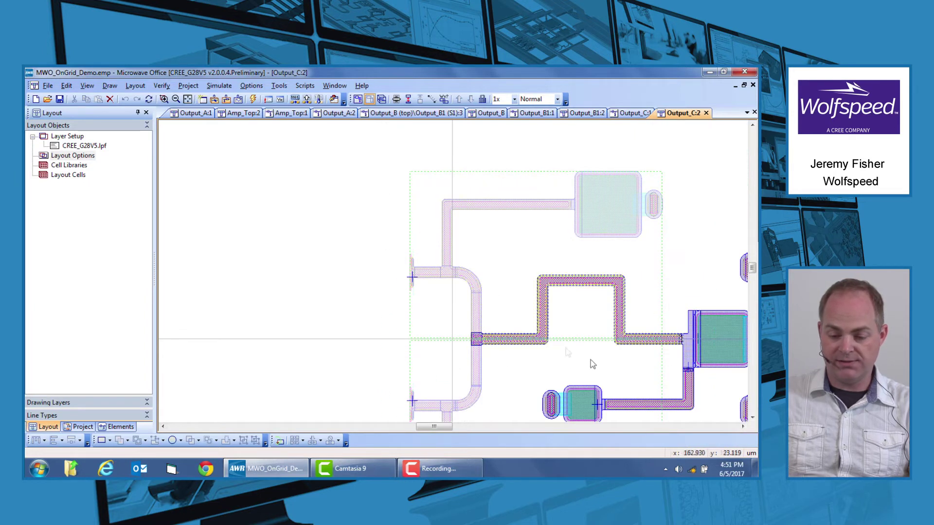
pyautogui.scroll(1, 645, 373)
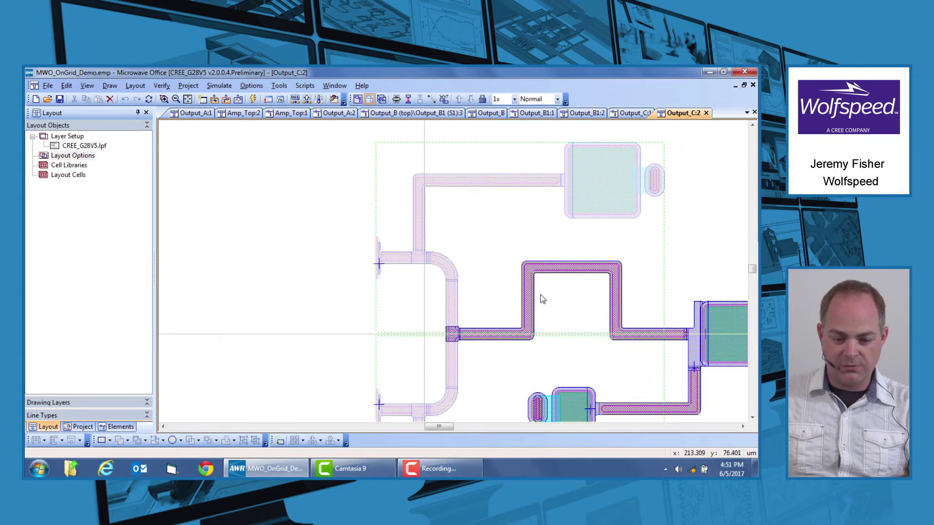
pyautogui.click(204, 115)
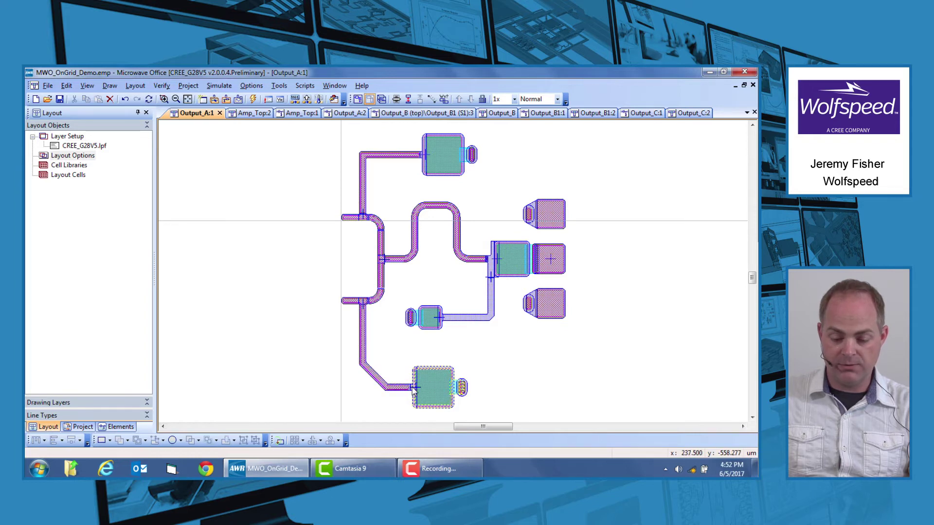
pyautogui.scroll(2, 411, 395)
pyautogui.scroll(2, 411, 395)
pyautogui.scroll(1, 406, 394)
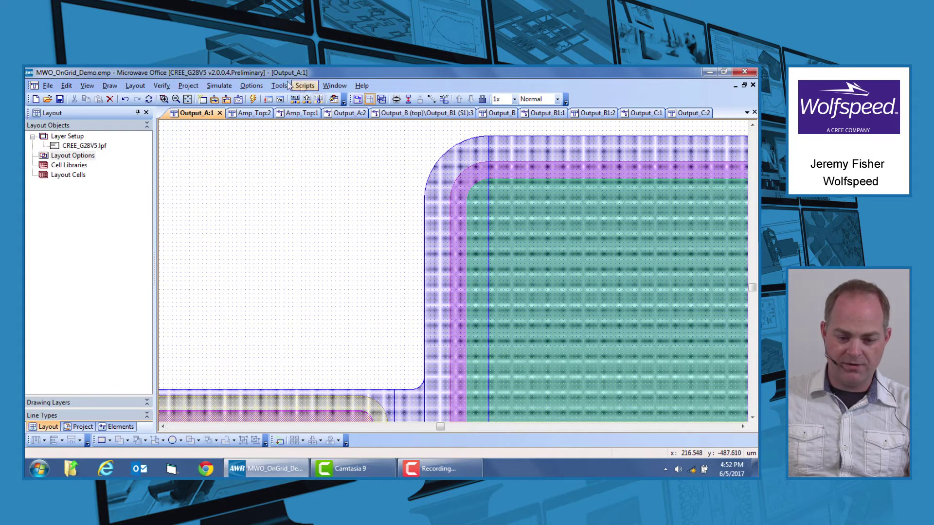
# Open the Design Rule Check setup and uncheck all rules.
pyautogui.click(188, 86)
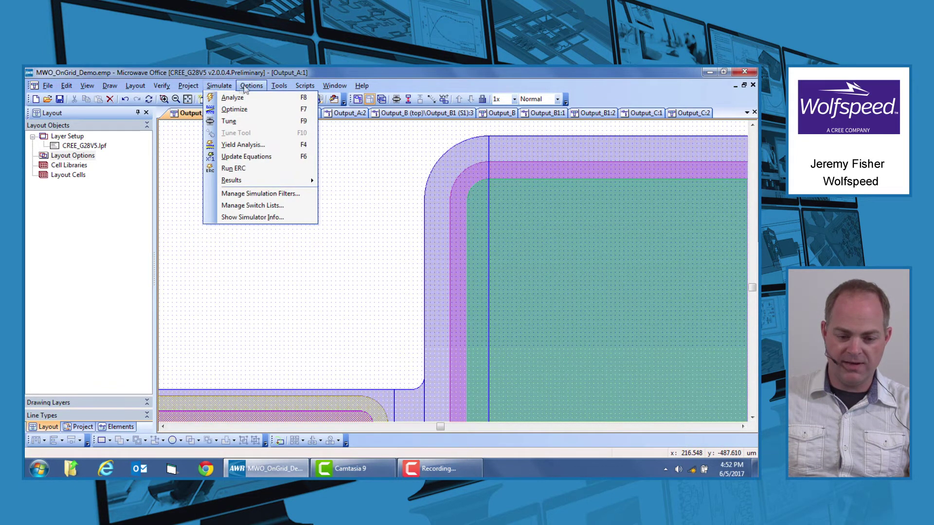
pyautogui.moveTo(135, 86)
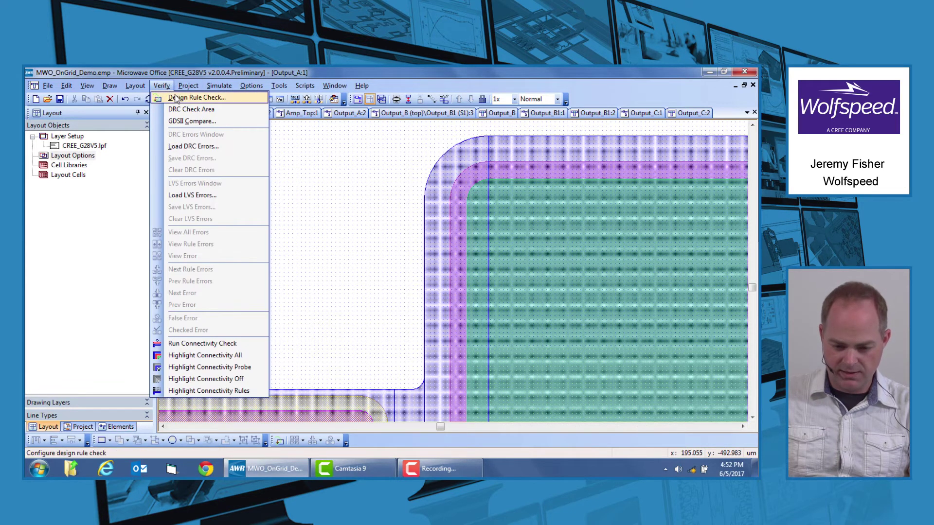
pyautogui.click(176, 99)
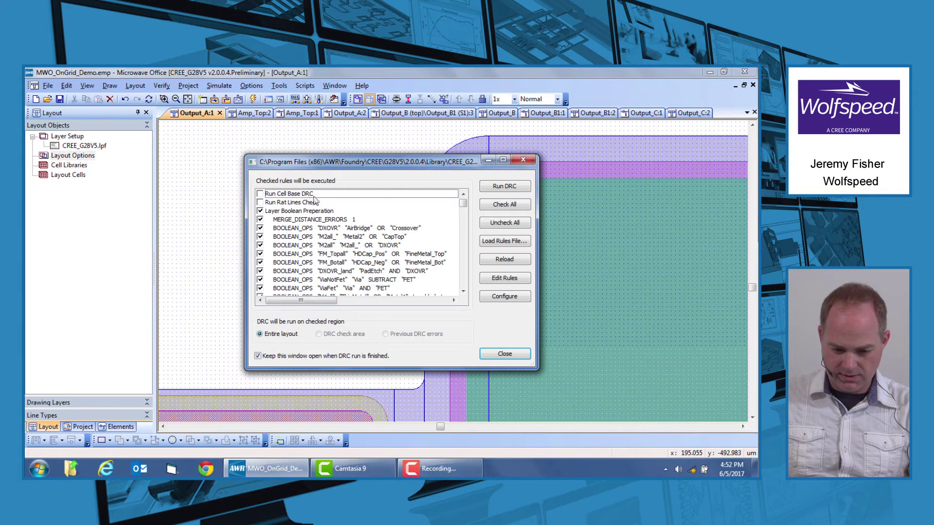
pyautogui.click(485, 223)
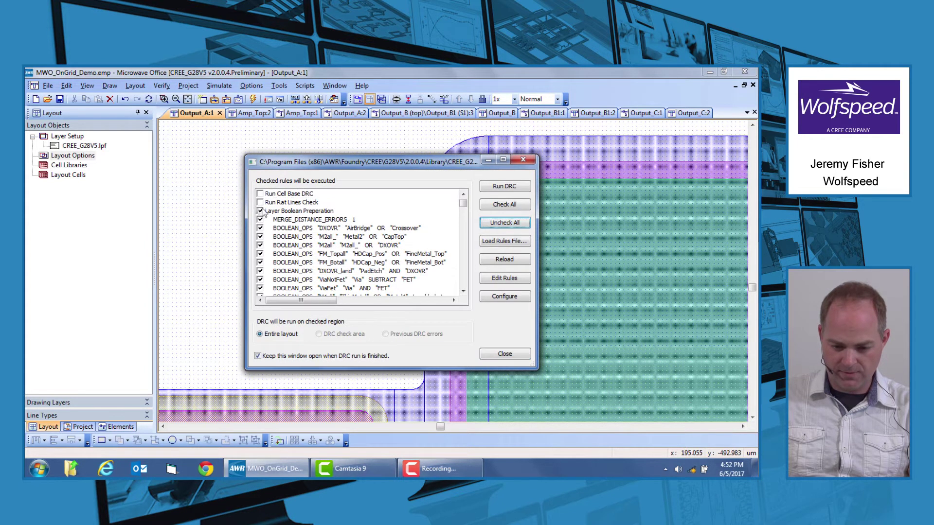
pyautogui.click(515, 226)
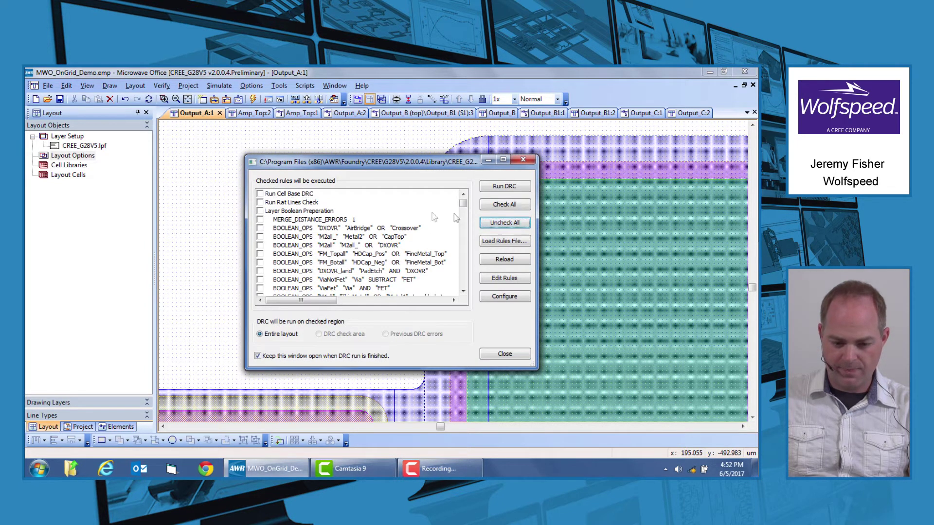
# Enable the Layer Boolean Preparation rules, from MERGE_DISTANCE_ERRORS through ViaNotFet and ViaFet.
pyautogui.click(260, 211)
pyautogui.click(260, 220)
pyautogui.click(259, 228)
pyautogui.click(260, 237)
pyautogui.click(259, 245)
pyautogui.click(260, 254)
pyautogui.click(260, 262)
pyautogui.click(259, 271)
pyautogui.click(260, 280)
pyautogui.click(260, 288)
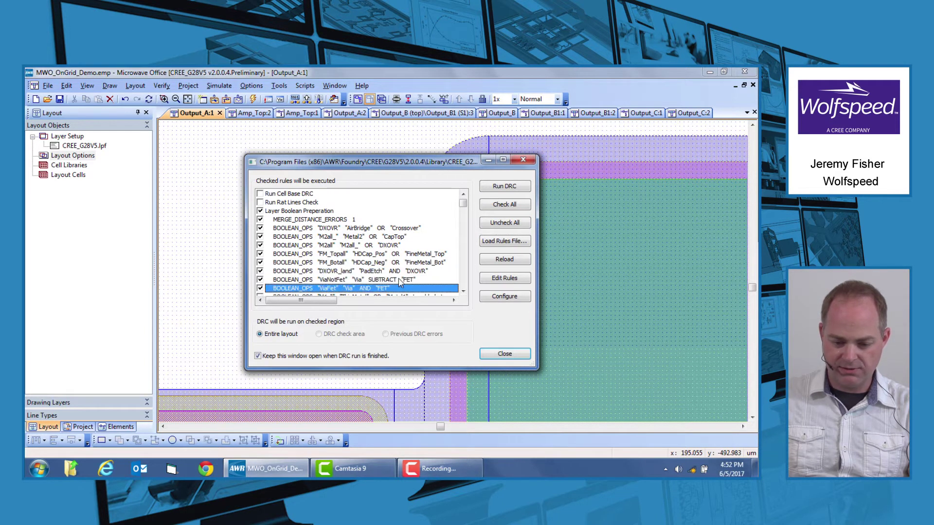
# Scroll the rule list down and enable the ON_GRID "M1all" 100 rule.
pyautogui.click(463, 292)
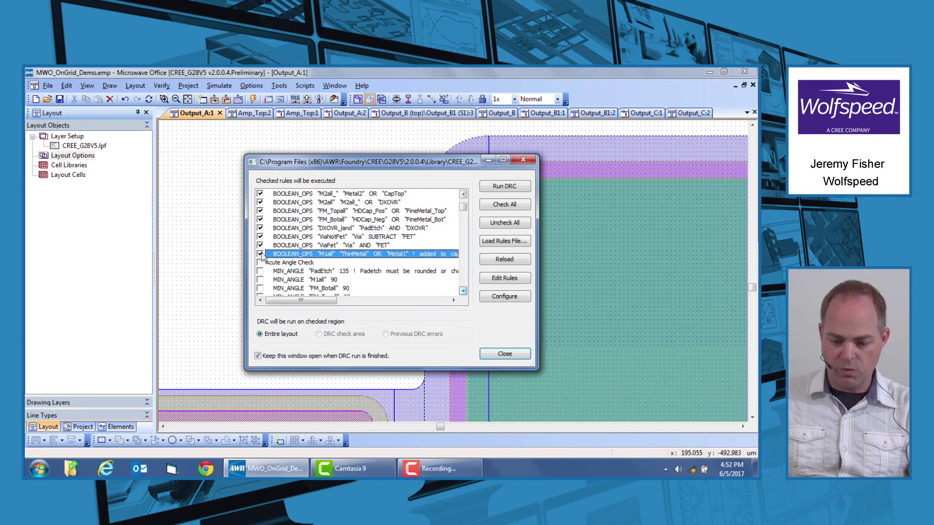
pyautogui.moveTo(463, 208); pyautogui.dragTo(463, 283)
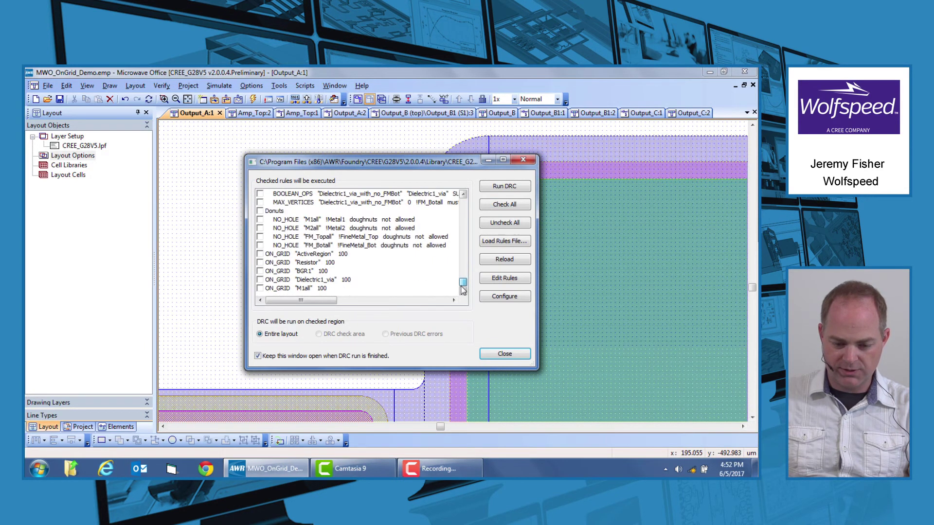
pyautogui.click(260, 288)
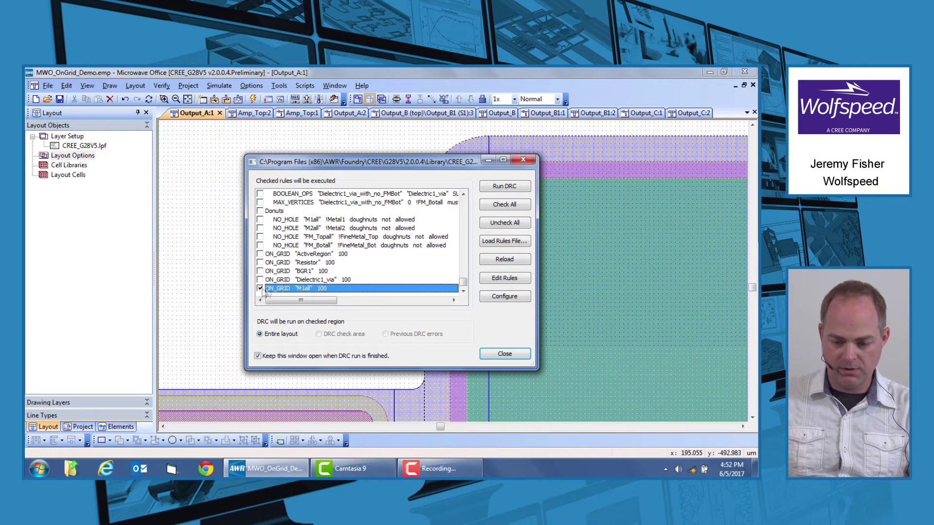
# Run the DRC, reporting 2163 errors, and bring up Output_A:1 with the dialog moved aside.
pyautogui.click(506, 188)
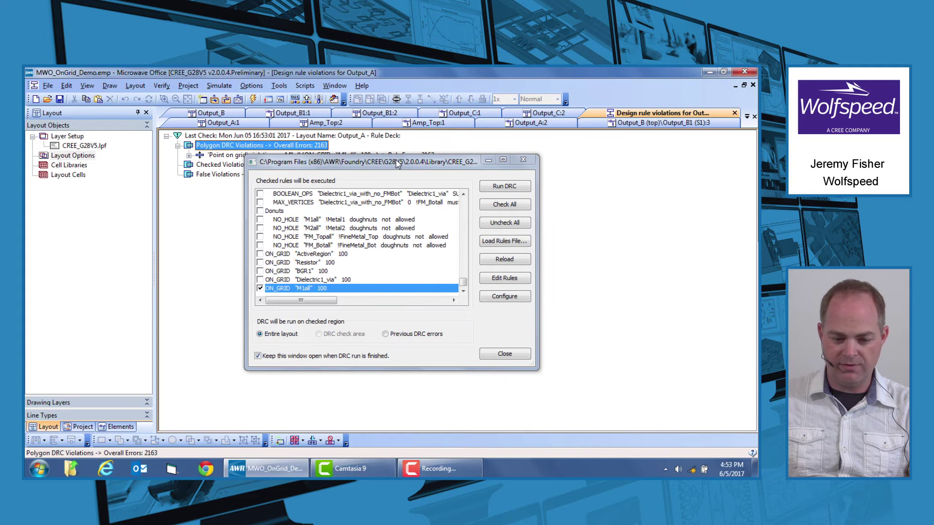
pyautogui.moveTo(398, 167); pyautogui.dragTo(396, 203)
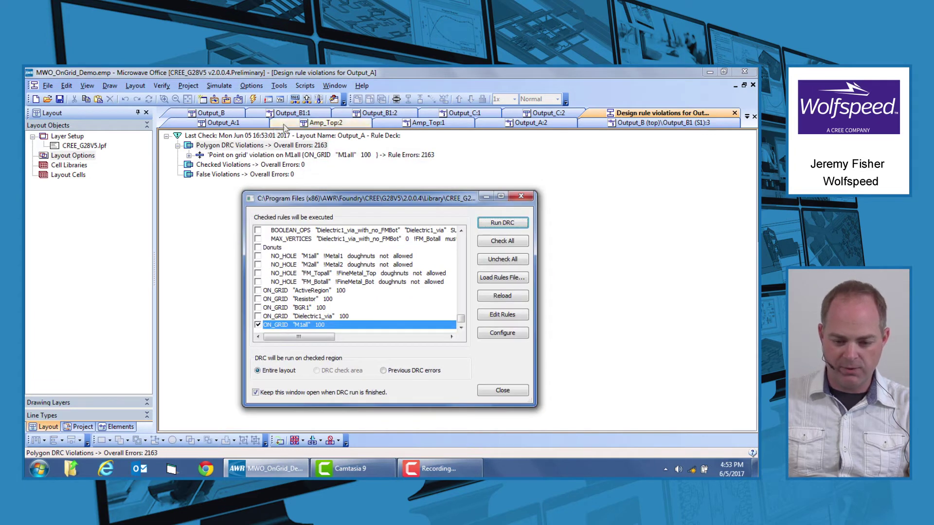
pyautogui.click(238, 124)
pyautogui.moveTo(308, 201); pyautogui.dragTo(599, 265)
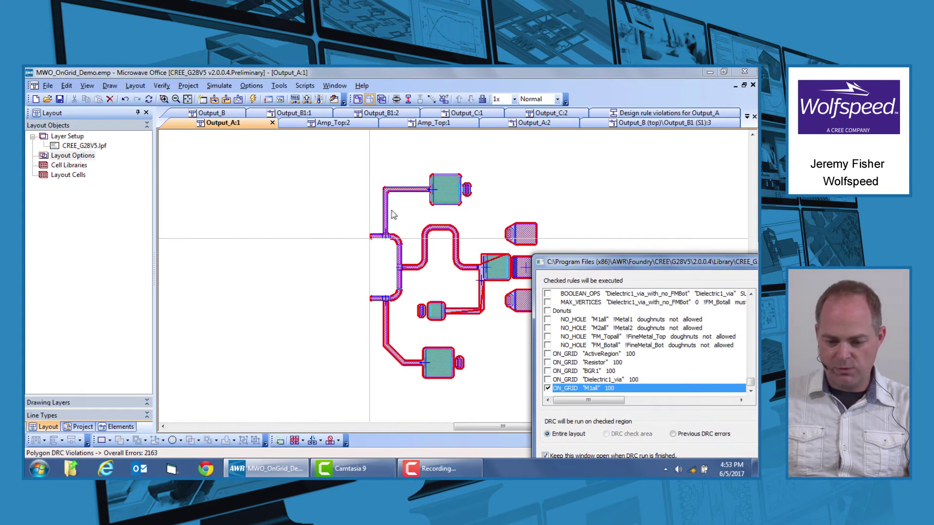
# Review the M1all ON_GRID violations along the Output_A:1 traces, then open Output_B1:2.
pyautogui.scroll(5, 389, 209)
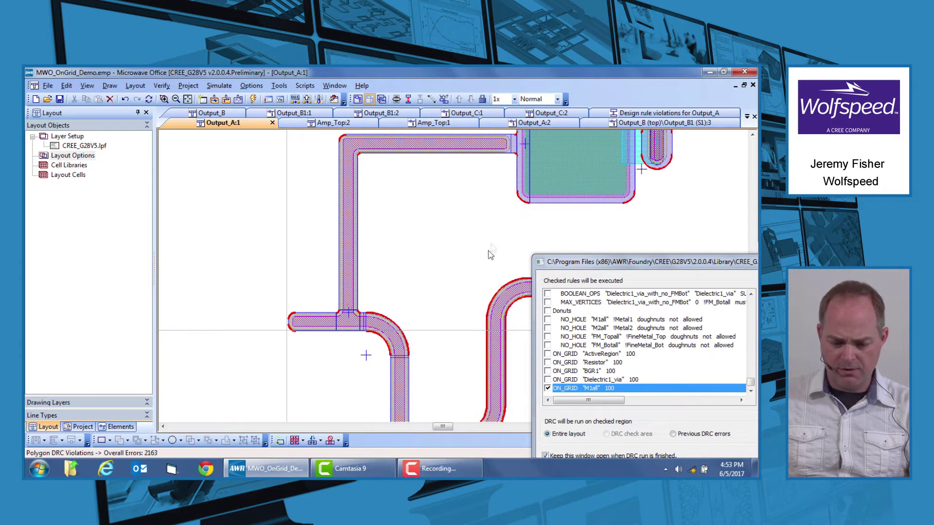
pyautogui.scroll(-4, 423, 258)
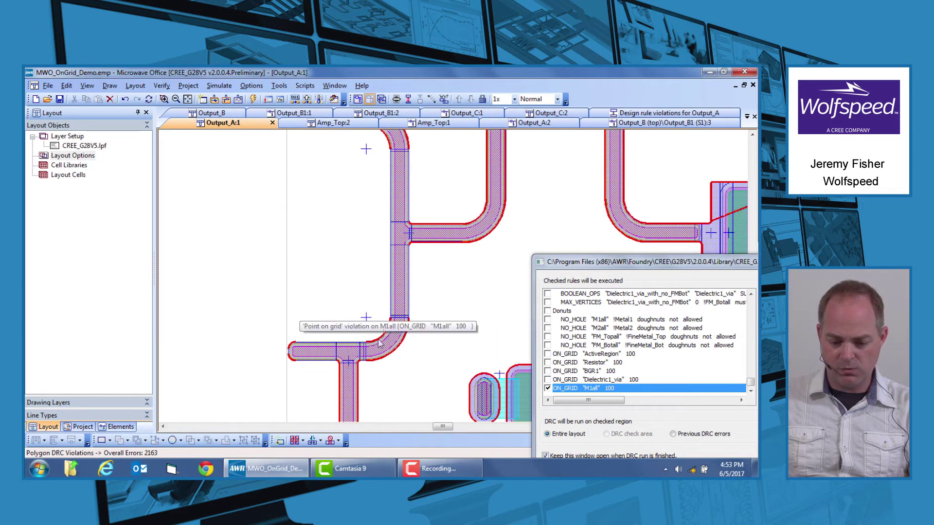
pyautogui.scroll(-2, 376, 342)
pyautogui.scroll(-2, 362, 281)
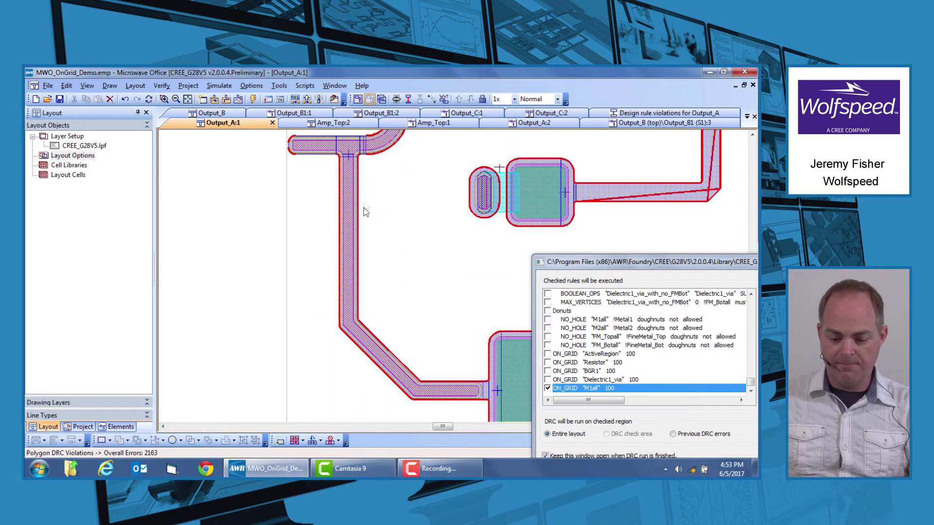
pyautogui.moveTo(396, 351)
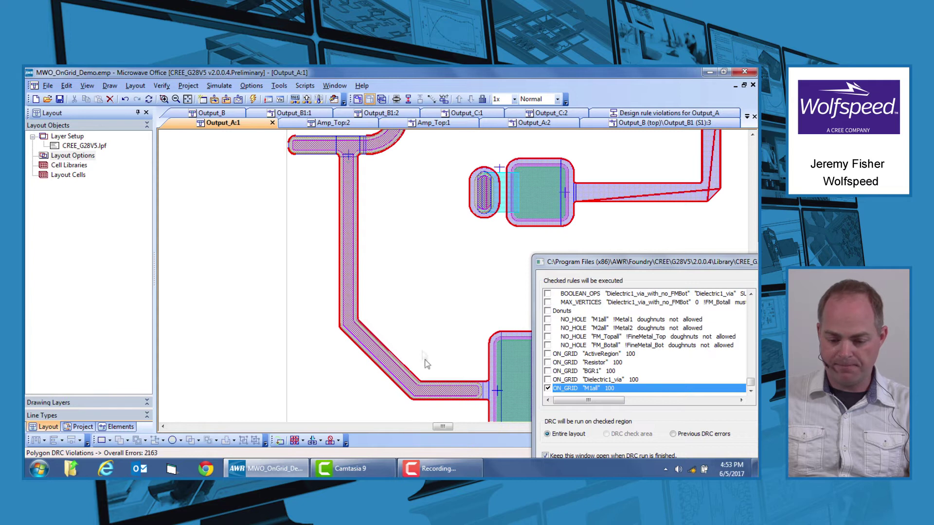
pyautogui.scroll(3, 385, 336)
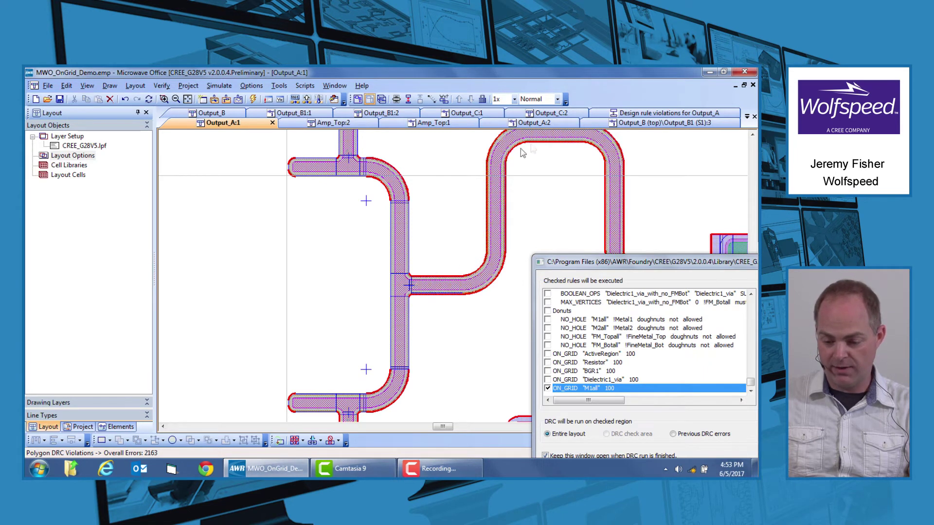
pyautogui.scroll(-3, 467, 171)
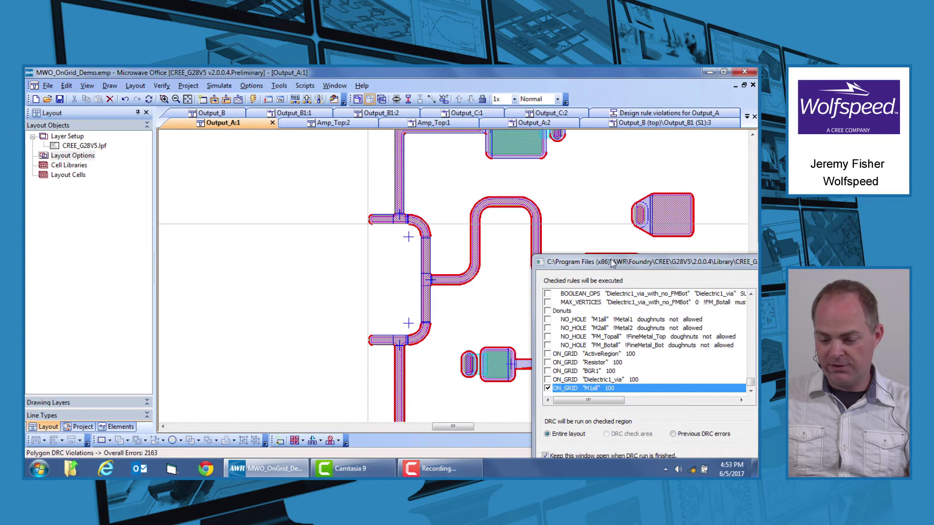
pyautogui.moveTo(611, 264); pyautogui.dragTo(636, 405)
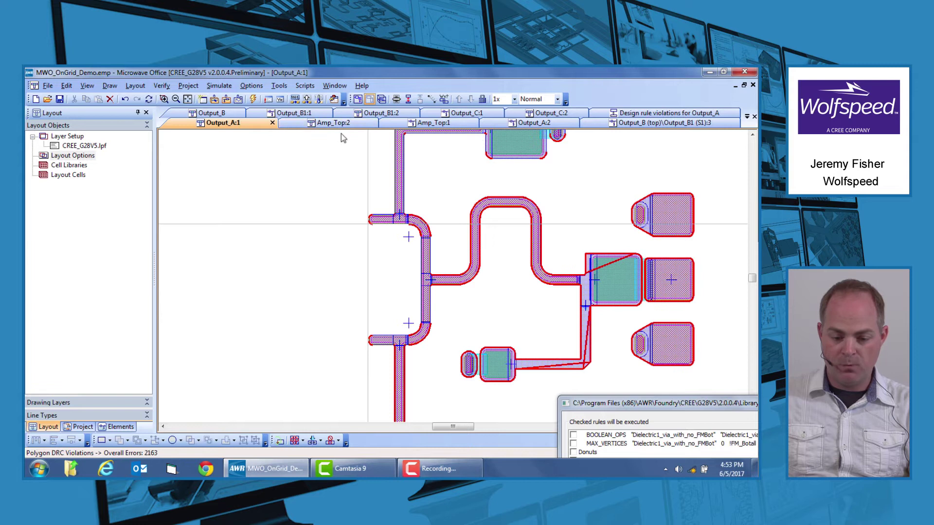
pyautogui.click(397, 113)
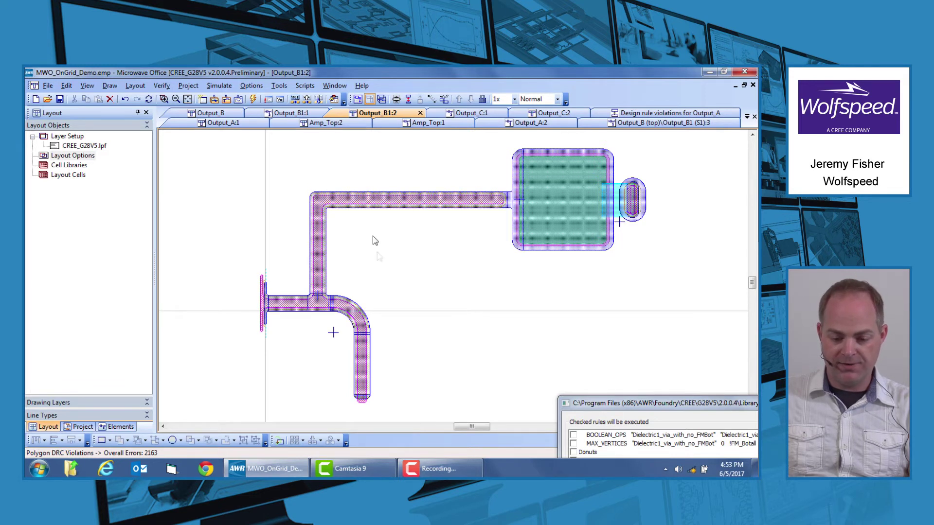
# Drag the upper horizontal trace in Output_B1:2 upward into a jog, then switch to Output_C:2.
pyautogui.click(340, 207)
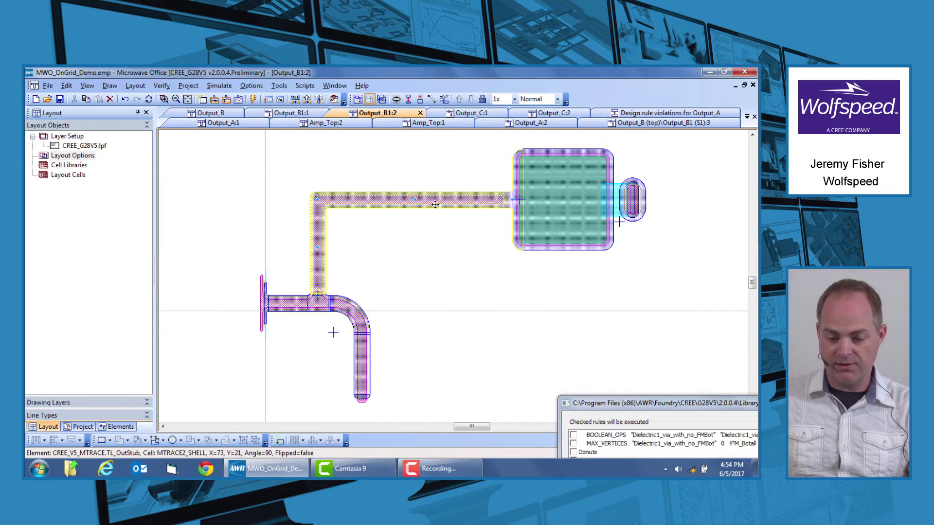
pyautogui.moveTo(414, 199); pyautogui.dragTo(415, 182)
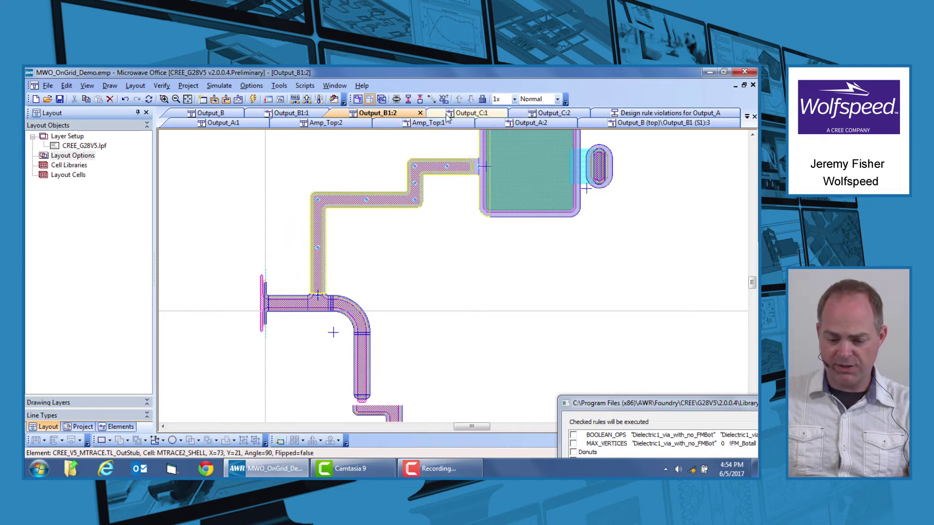
pyautogui.click(548, 116)
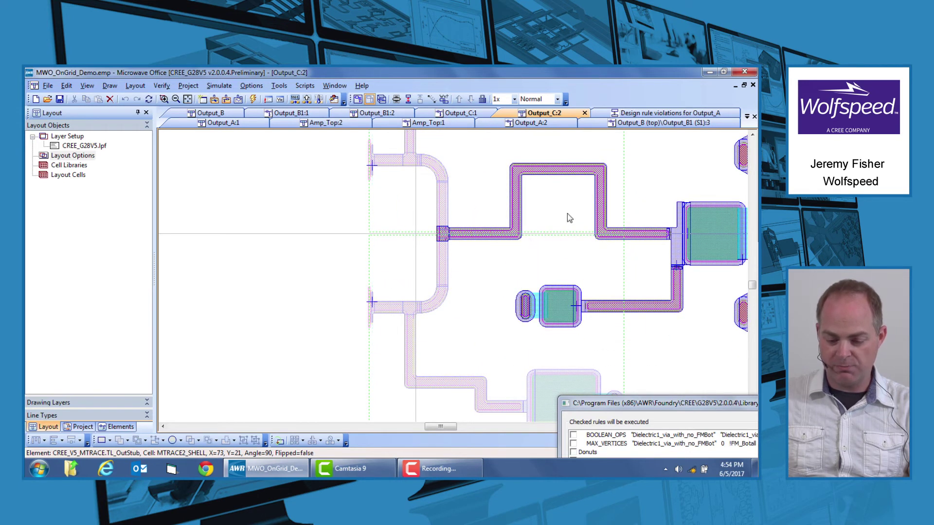
# Return to Output_A:1, select and zoom around the tee-to-pad meander trace, then open the Output_A:2 schematic.
pyautogui.scroll(1, 567, 215)
pyautogui.scroll(-1, 521, 319)
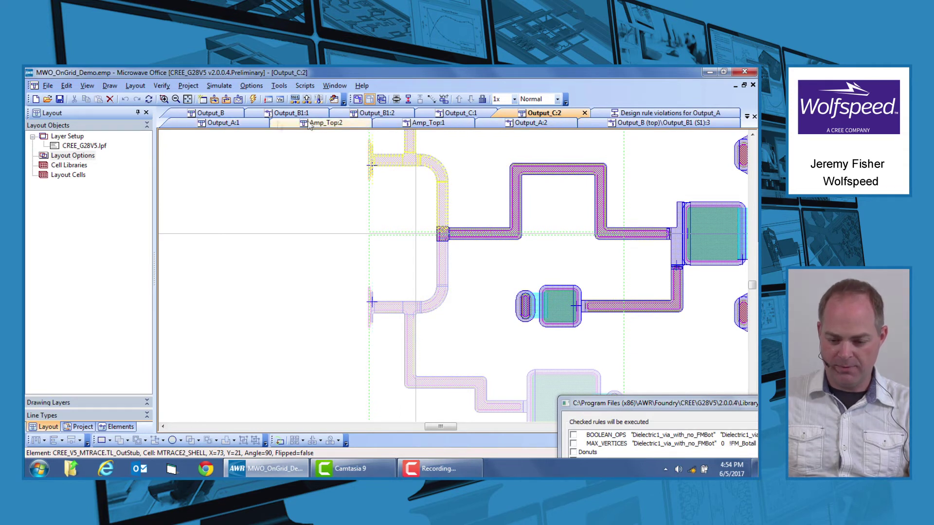
pyautogui.click(251, 127)
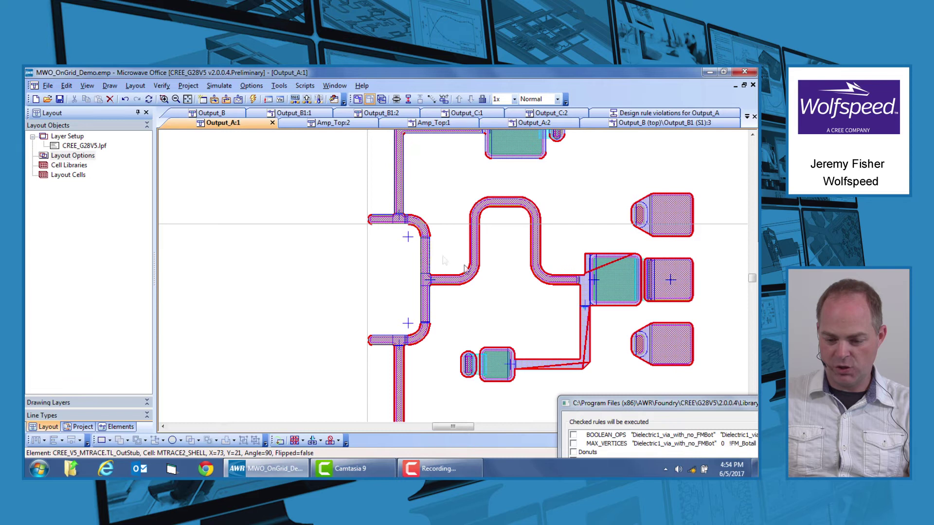
pyautogui.click(476, 279)
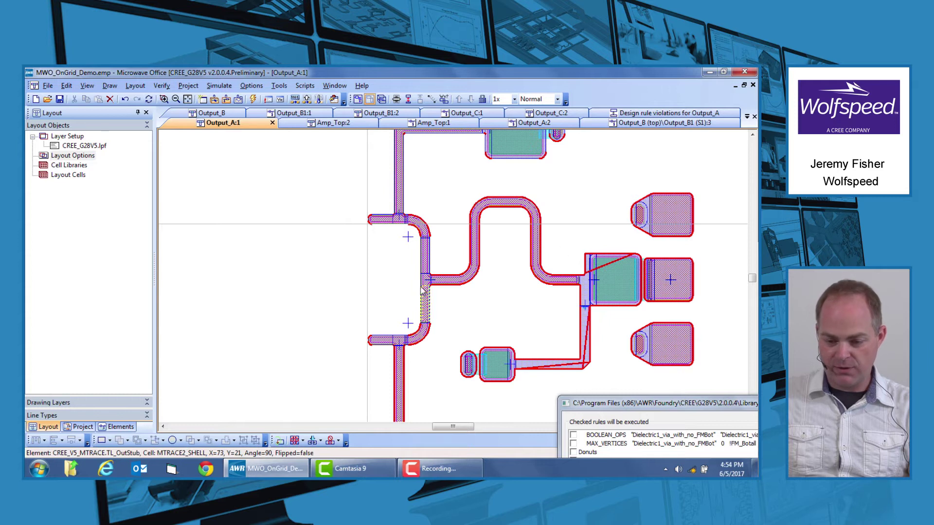
pyautogui.scroll(1, 612, 317)
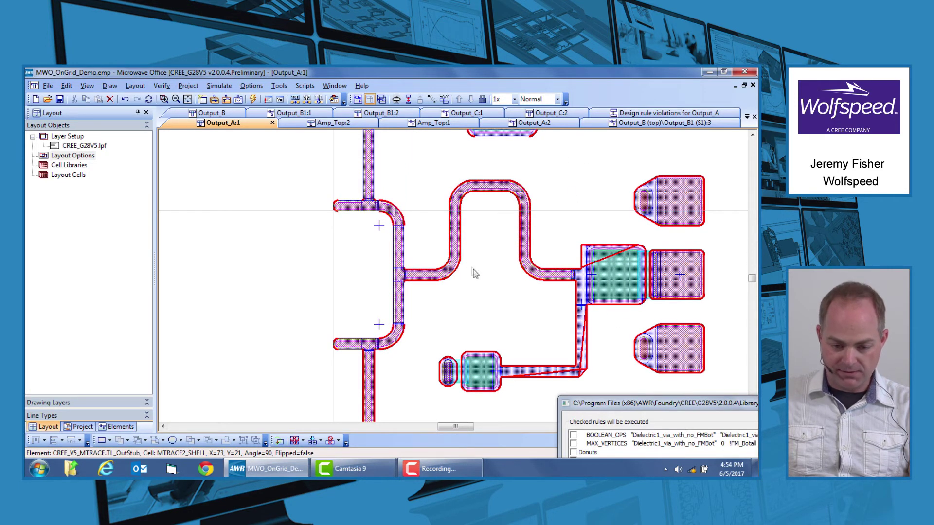
pyautogui.scroll(-1, 474, 272)
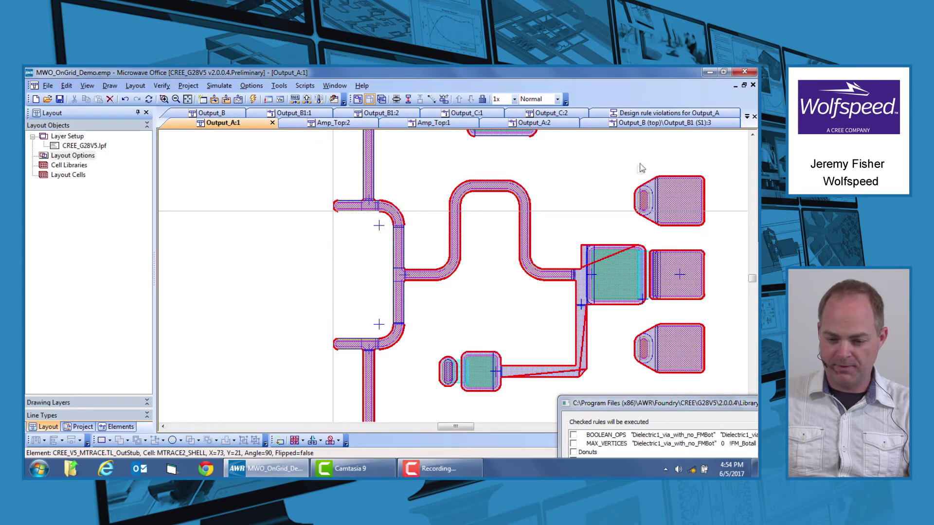
pyautogui.click(527, 123)
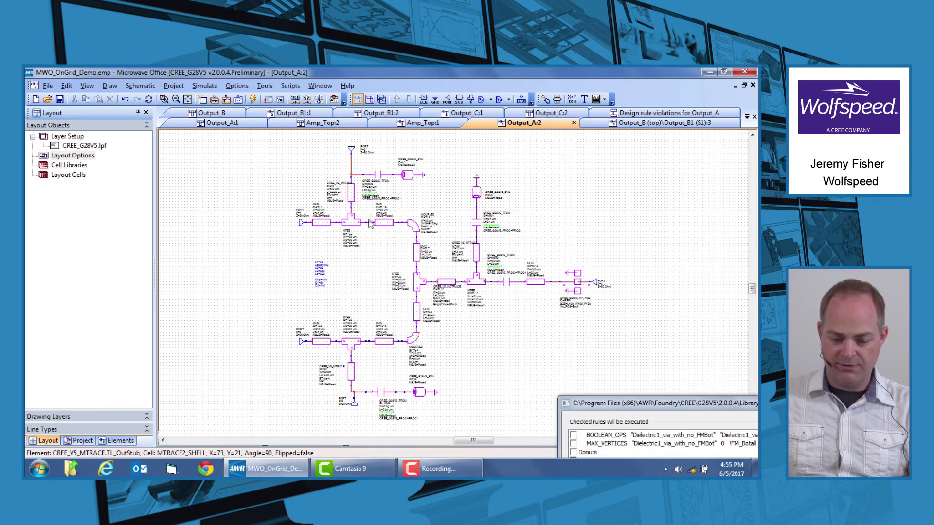
# Zoom and pan across the Output_A:2 combiner schematic, then switch to the Output_B layout.
pyautogui.scroll(1, 345, 275)
pyautogui.scroll(1, 344, 275)
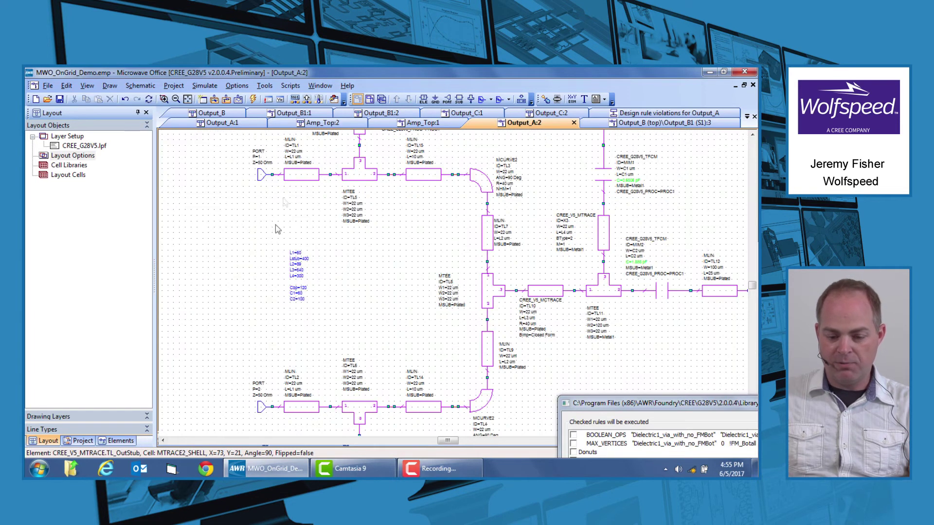
pyautogui.scroll(-1, 318, 296)
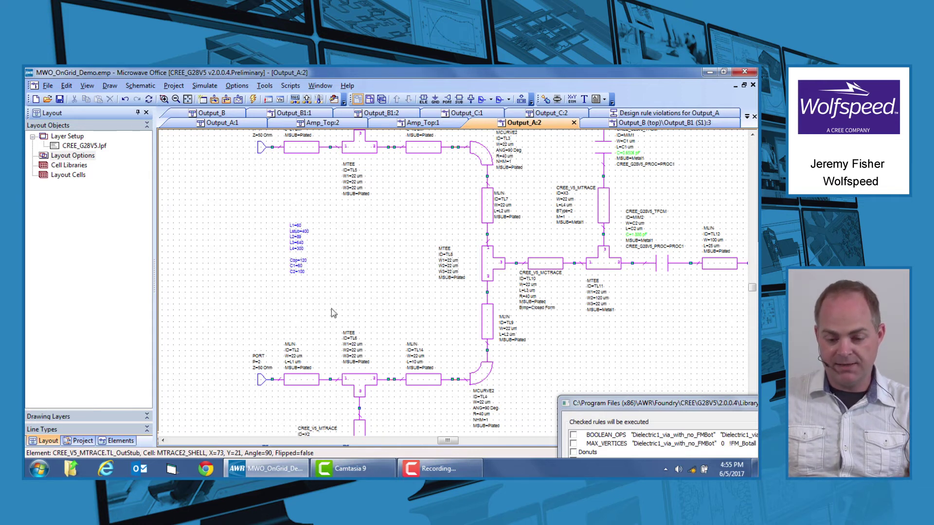
pyautogui.scroll(3, 292, 228)
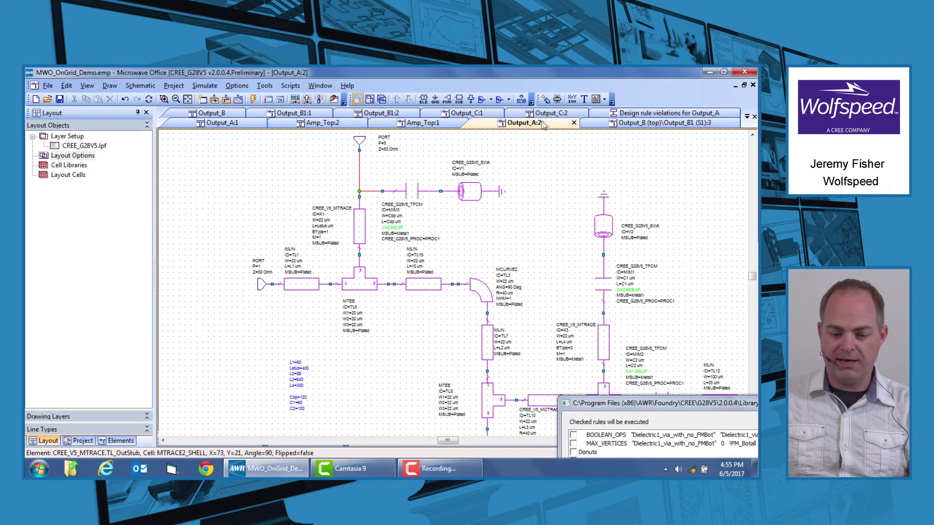
pyautogui.click(226, 114)
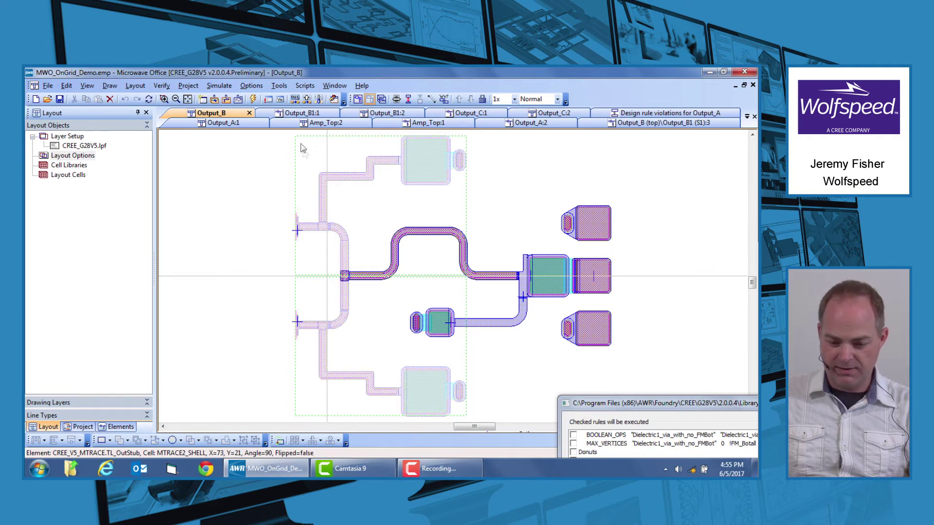
# Clear the TL_OutStub selection in Output_B1:1, then zoom into Output_C:2 and select the horizontal trace by the large pad.
pyautogui.click(302, 113)
pyautogui.click(444, 354)
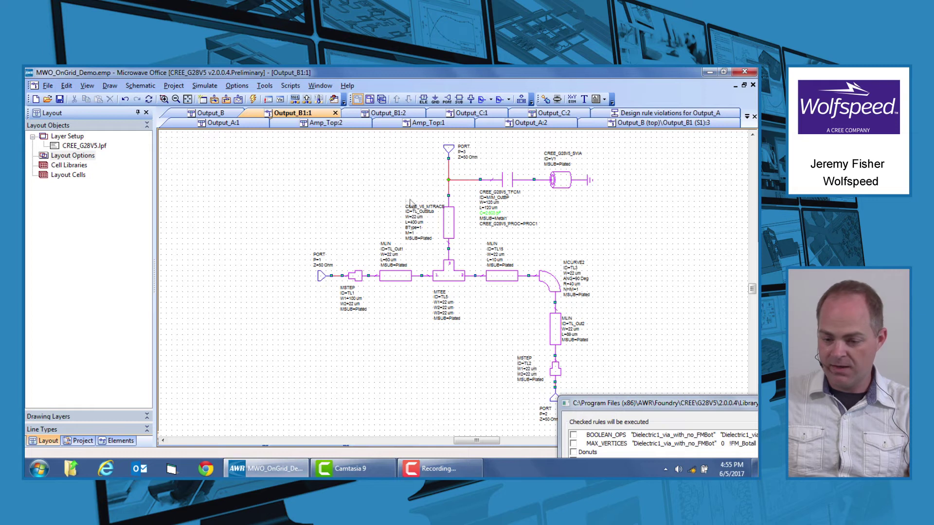
pyautogui.click(550, 115)
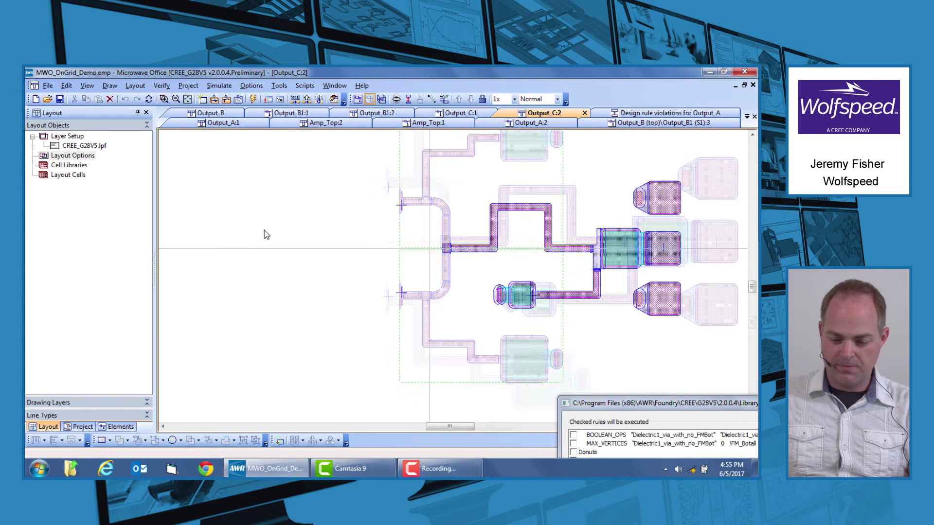
pyautogui.scroll(5, 579, 261)
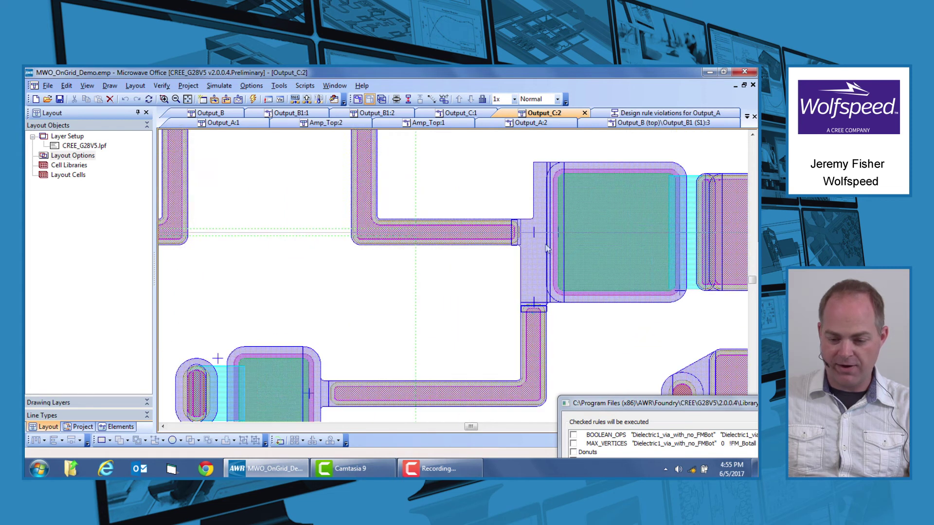
pyautogui.scroll(1, 524, 240)
pyautogui.click(487, 247)
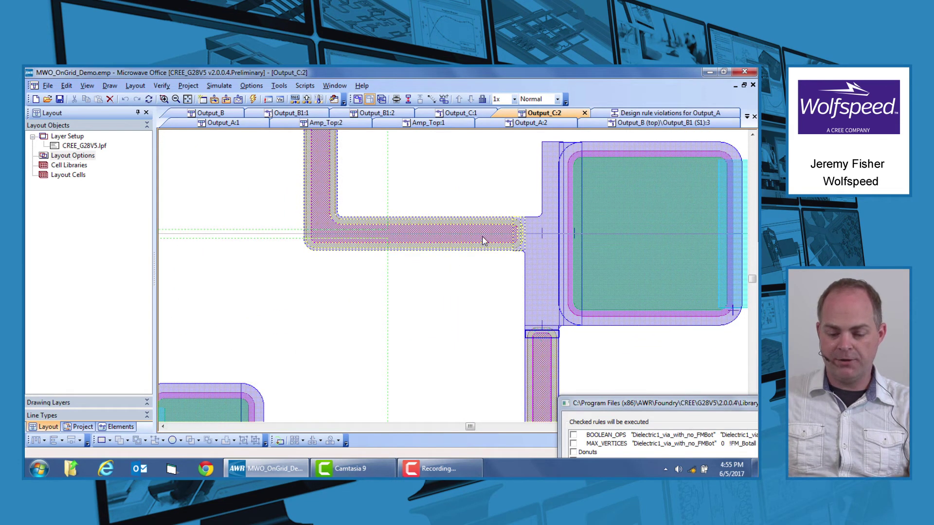
pyautogui.click(483, 240)
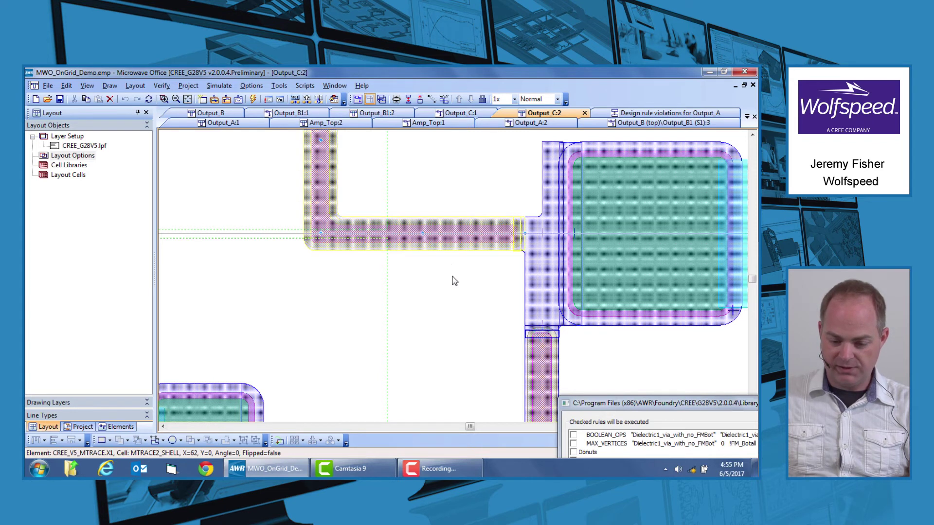
pyautogui.scroll(2, 452, 277)
# Turn on Stretch to fit in the horizontal trace's Cell Options and apply it with OK.
pyautogui.rightClick(489, 283)
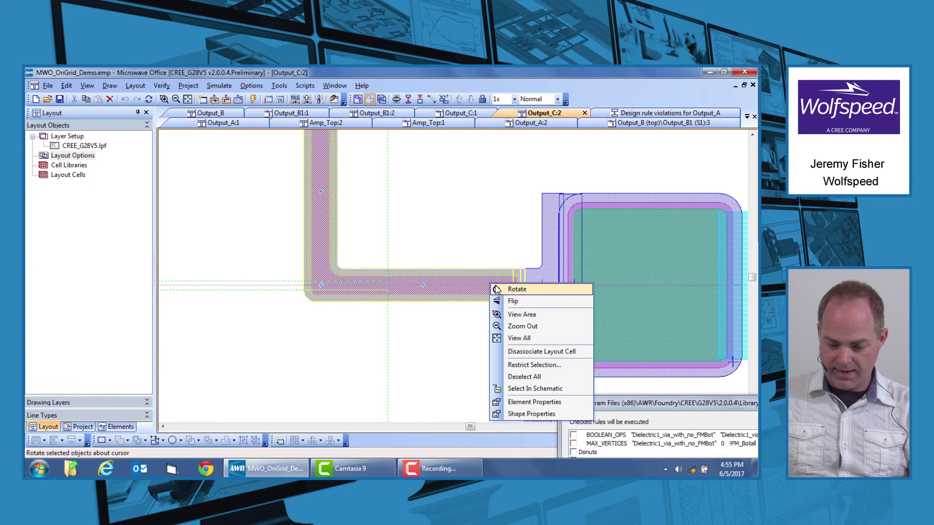
pyautogui.click(552, 414)
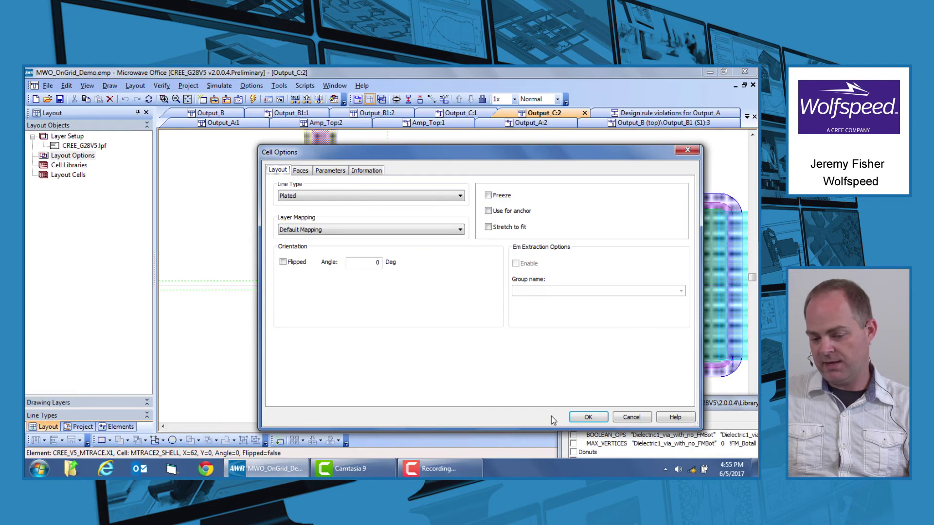
pyautogui.click(489, 228)
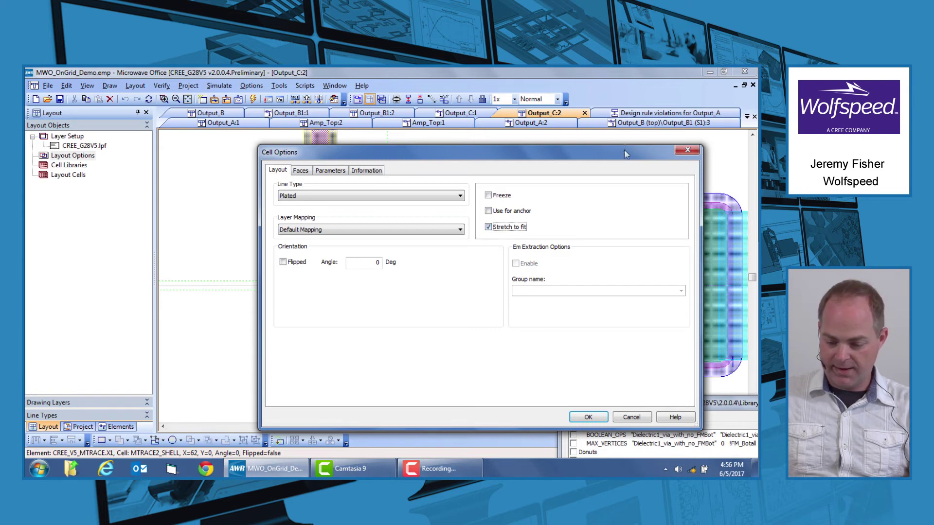
pyautogui.click(588, 417)
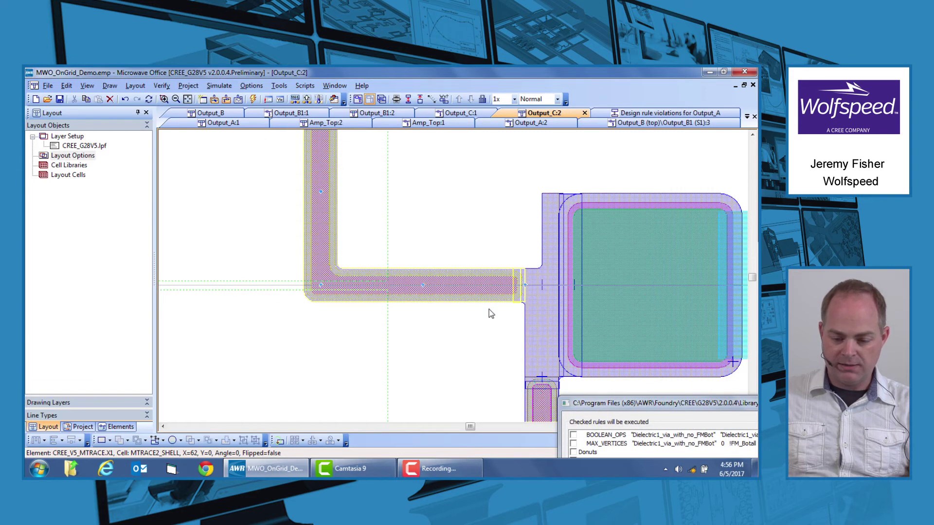
# Select the tee junction, then bring up the context menu of the lower trace from the small pad.
pyautogui.scroll(-2, 490, 313)
pyautogui.scroll(-3, 521, 305)
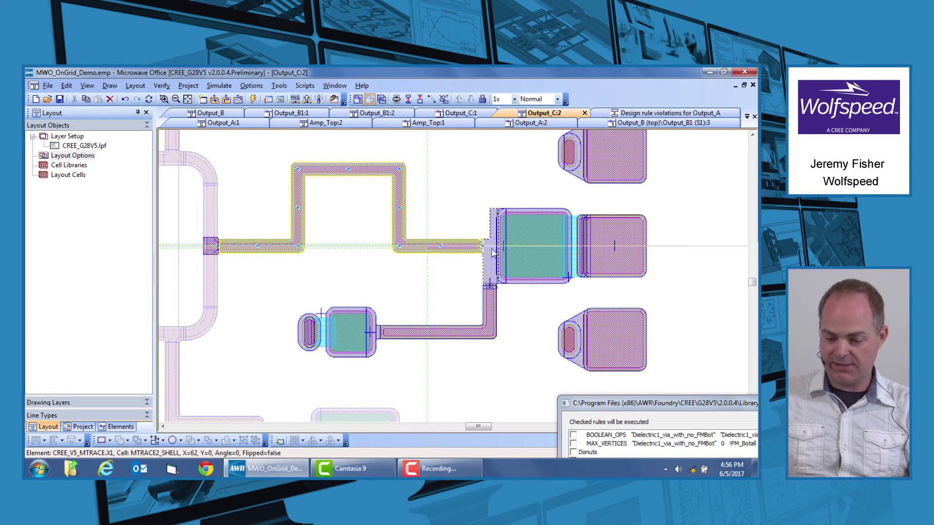
pyautogui.click(488, 257)
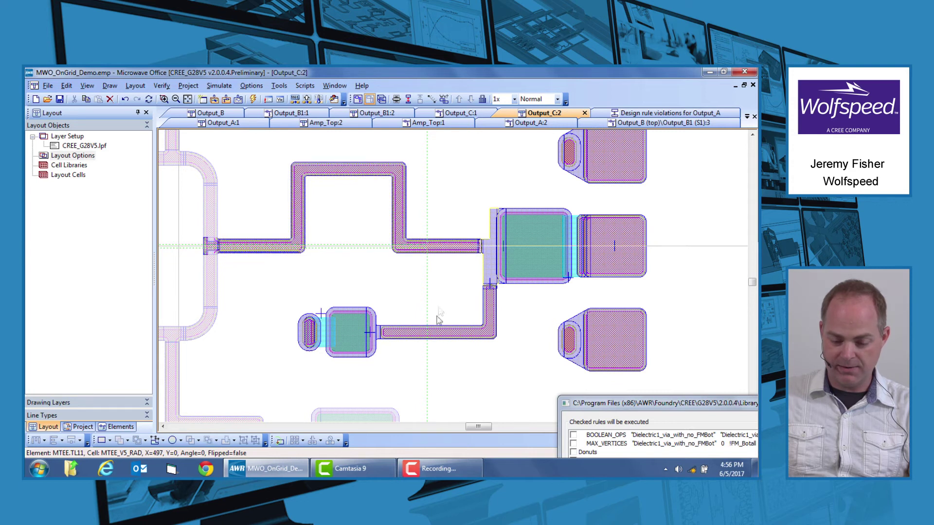
pyautogui.rightClick(430, 339)
# Enable Stretch to fit in the lower trace's Shape Properties.
pyautogui.click(453, 332)
pyautogui.click(488, 226)
pyautogui.click(588, 417)
# Run the CREE Snap_Cells_To_Grid script to snap all shapes to the 0.1um grid.
pyautogui.click(305, 86)
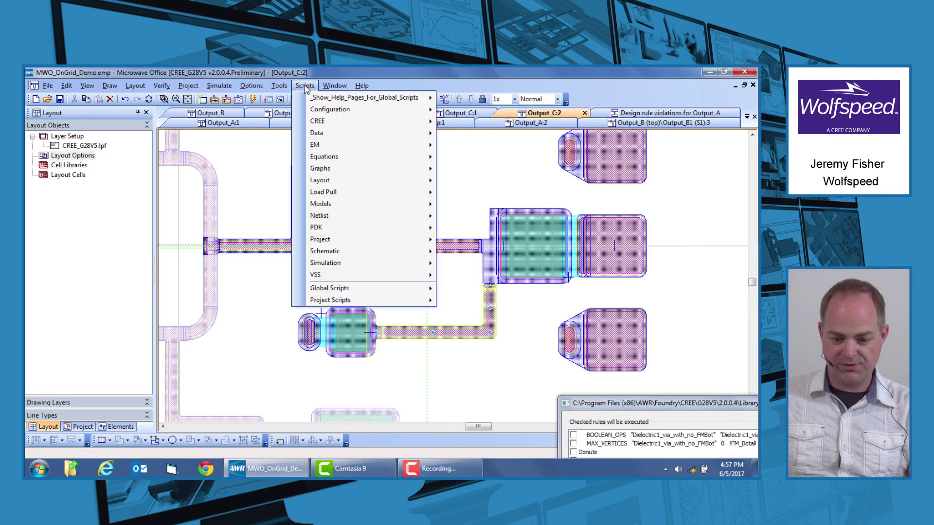
pyautogui.moveTo(319, 123)
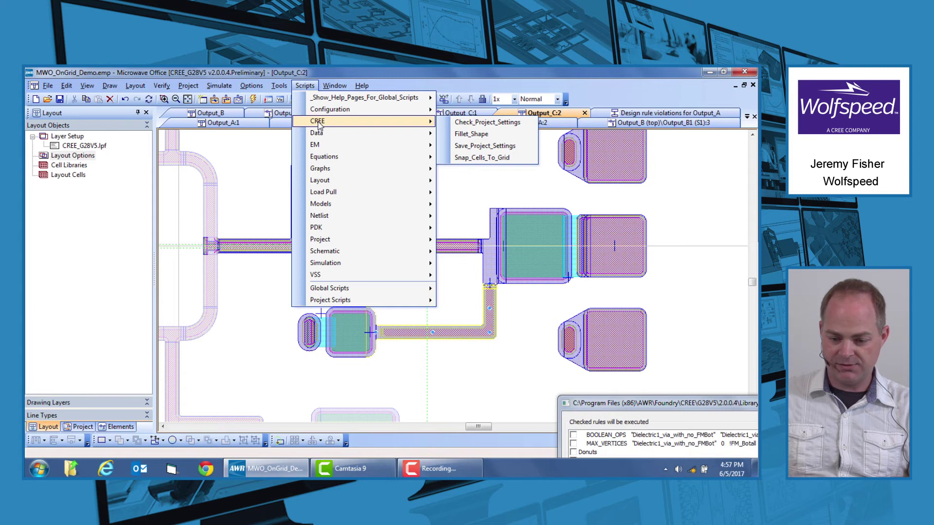
pyautogui.click(491, 157)
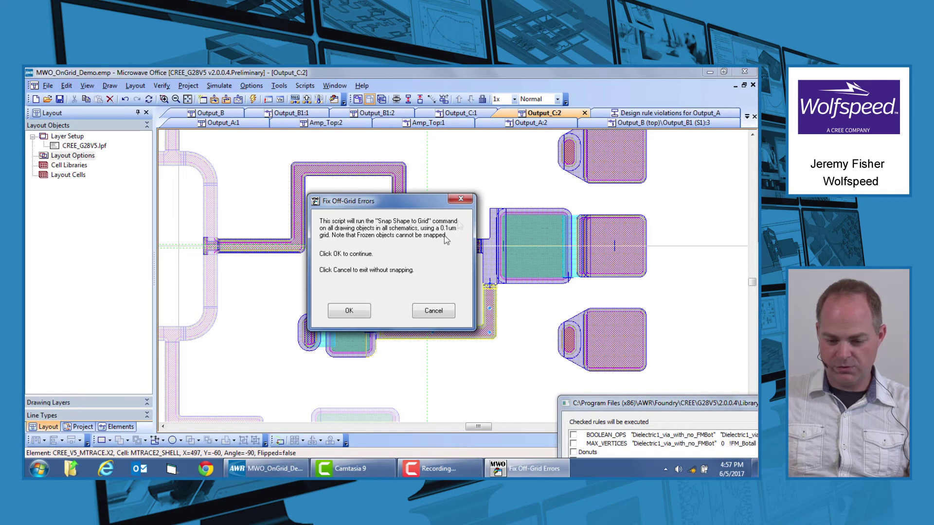
pyautogui.click(363, 312)
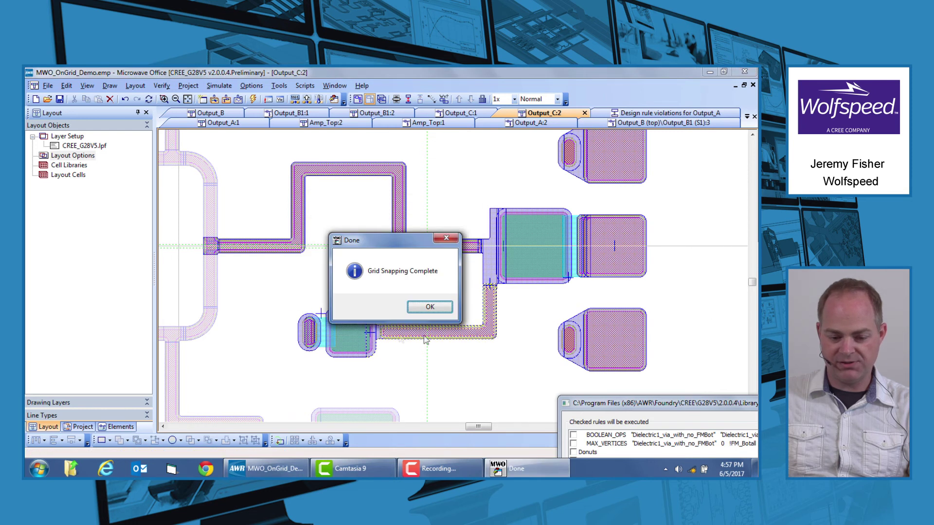
pyautogui.click(447, 310)
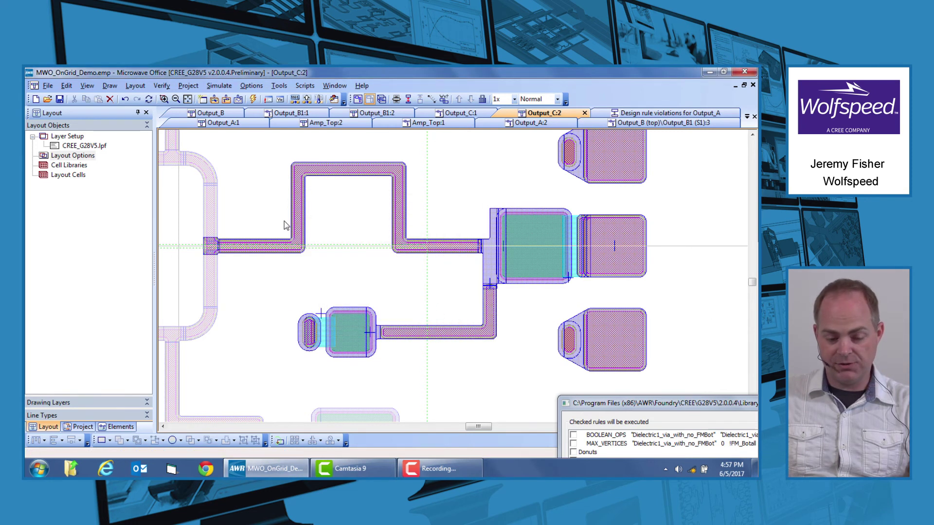
# Select the meander trace, its small left pad and large right pad to inspect them.
pyautogui.click(239, 247)
pyautogui.click(220, 248)
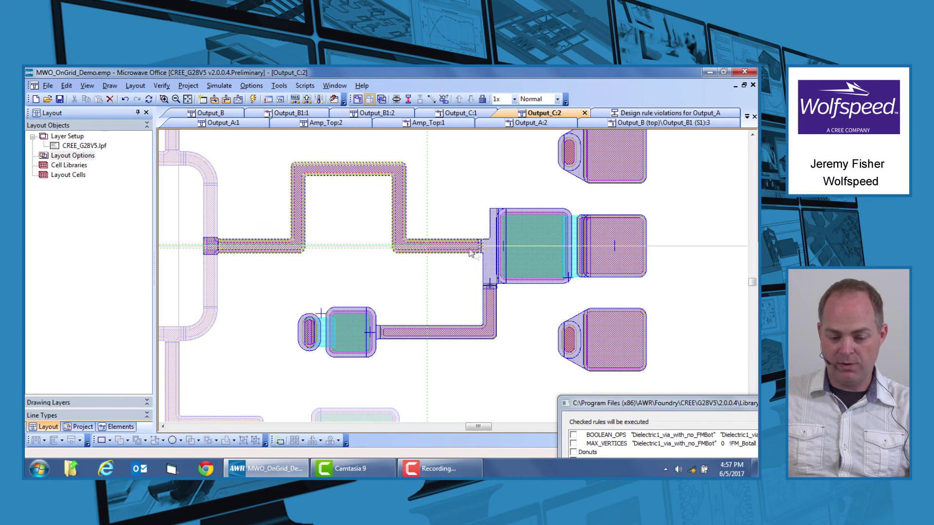
pyautogui.click(327, 255)
pyautogui.click(292, 248)
pyautogui.click(219, 248)
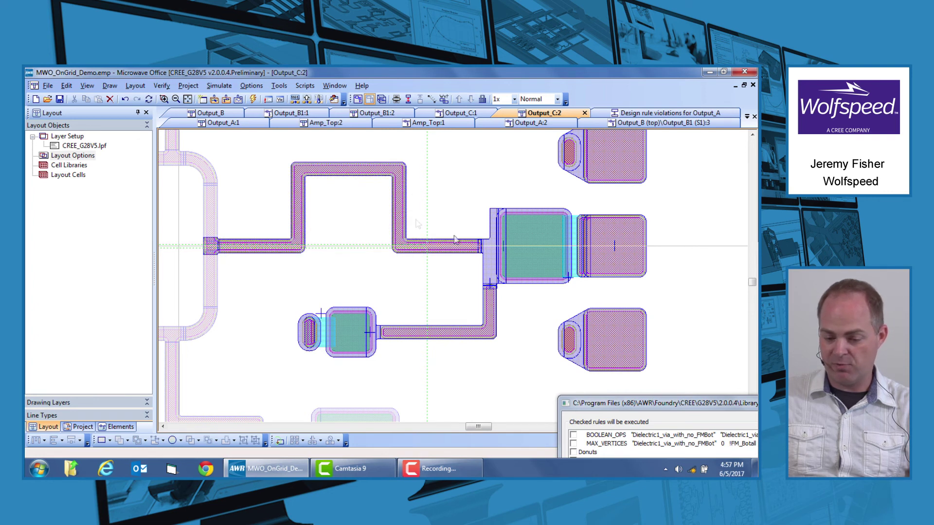
pyautogui.click(529, 214)
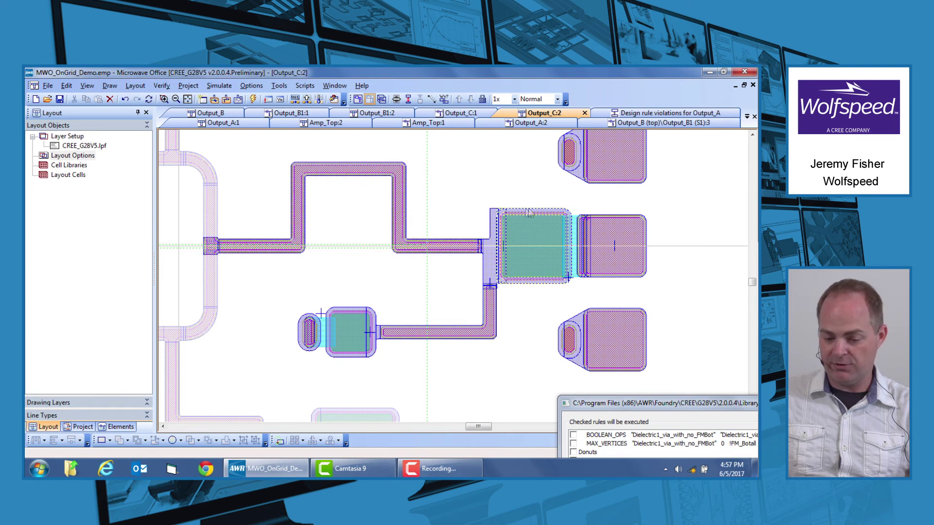
pyautogui.click(484, 249)
pyautogui.click(479, 252)
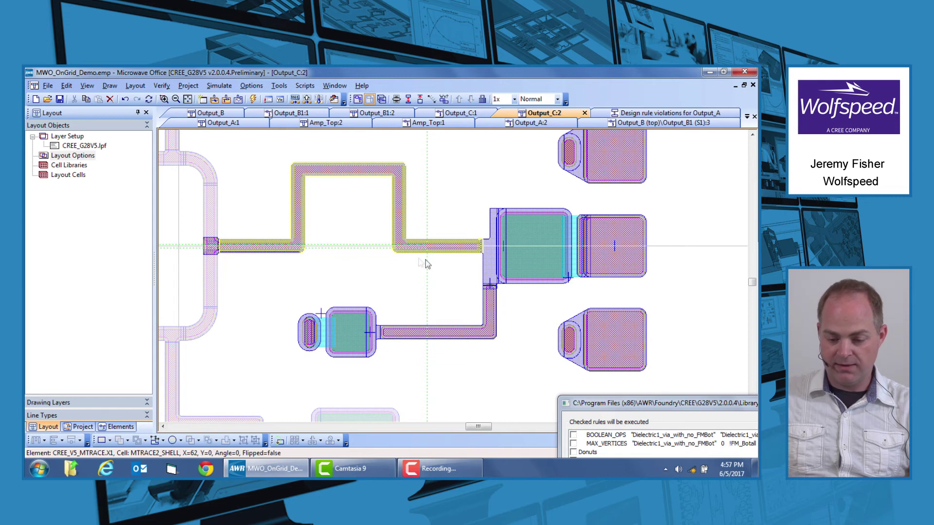
# Clear the selection and zoom in on the pad junction, then back out.
pyautogui.press('Escape')
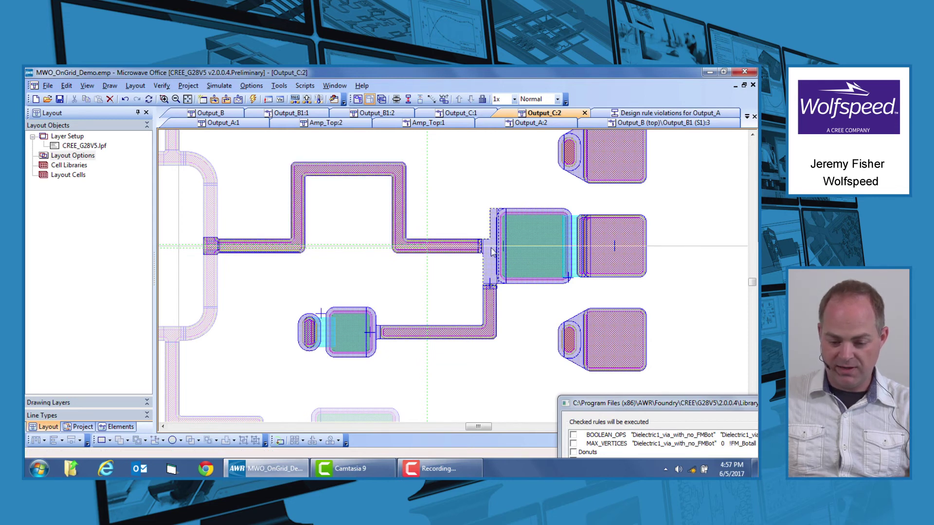
pyautogui.scroll(4, 491, 253)
pyautogui.scroll(4, 490, 253)
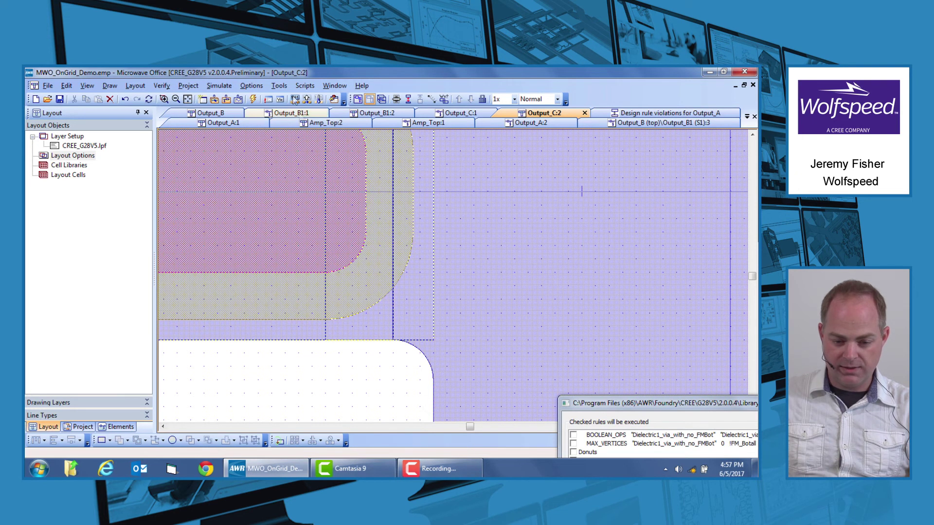
pyautogui.scroll(-8, 309, 263)
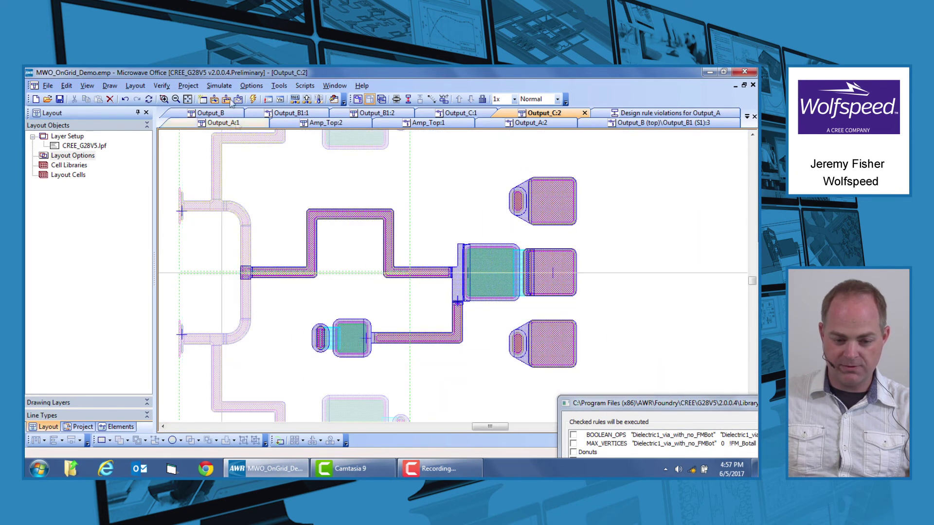
# Open Verify > Design Rule Check and untick every rule with Uncheck All.
pyautogui.click(162, 86)
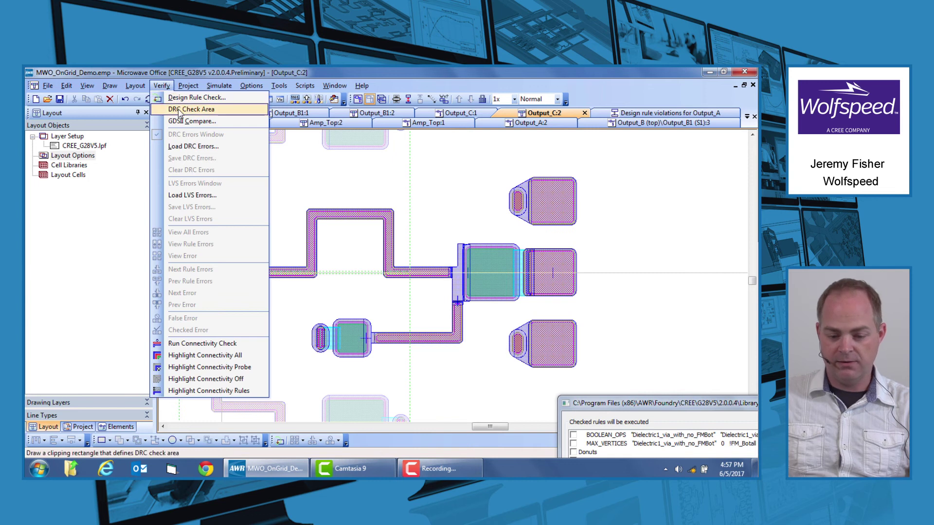
pyautogui.click(187, 97)
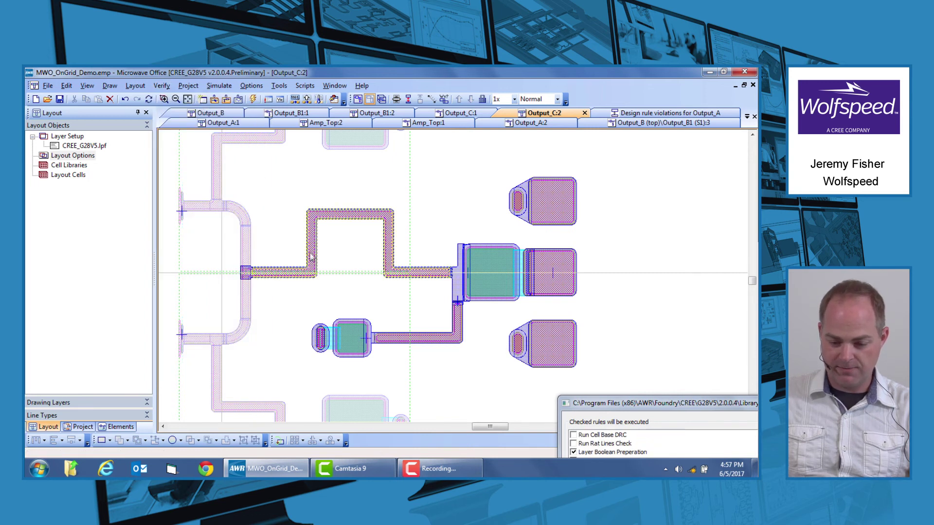
pyautogui.moveTo(608, 409); pyautogui.dragTo(493, 168)
pyautogui.moveTo(661, 203); pyautogui.dragTo(664, 224)
pyautogui.click(703, 223)
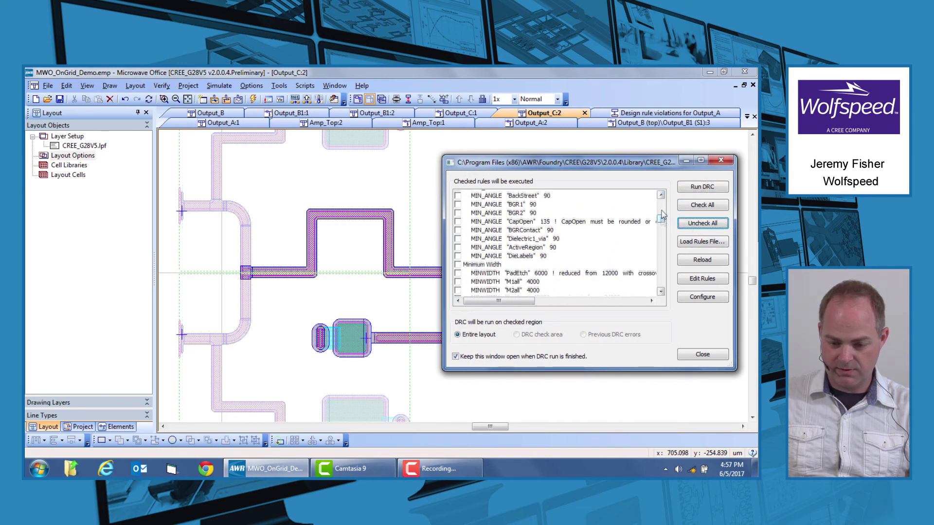
# Enable all the BOOLEAN_OPS layer preparation rules.
pyautogui.click(457, 212)
pyautogui.click(458, 220)
pyautogui.click(457, 228)
pyautogui.click(458, 237)
pyautogui.click(458, 246)
pyautogui.click(458, 255)
pyautogui.click(458, 263)
pyautogui.click(457, 271)
pyautogui.click(457, 280)
pyautogui.click(458, 289)
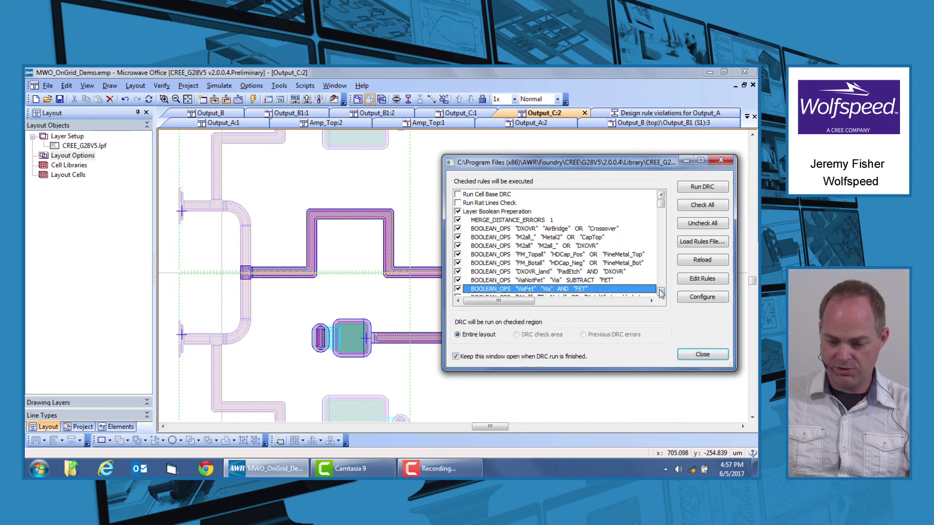
# Enable the ON_GRID M1all rule and run the DRC.
pyautogui.scroll(-2, 507, 274)
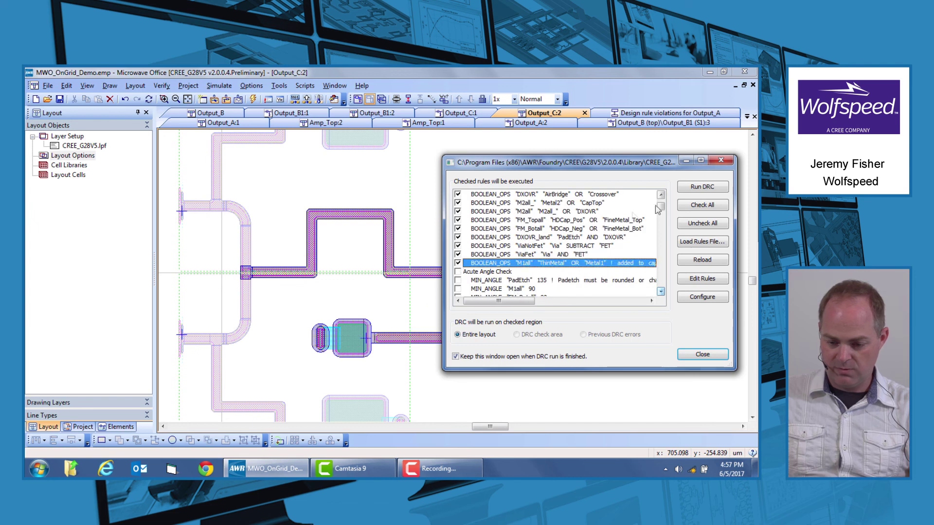
pyautogui.moveTo(660, 206); pyautogui.dragTo(663, 290)
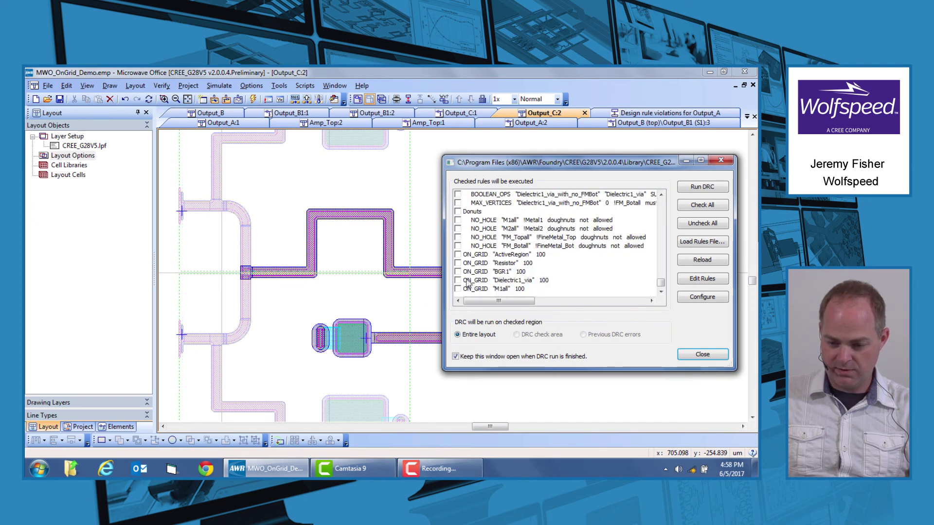
pyautogui.click(458, 289)
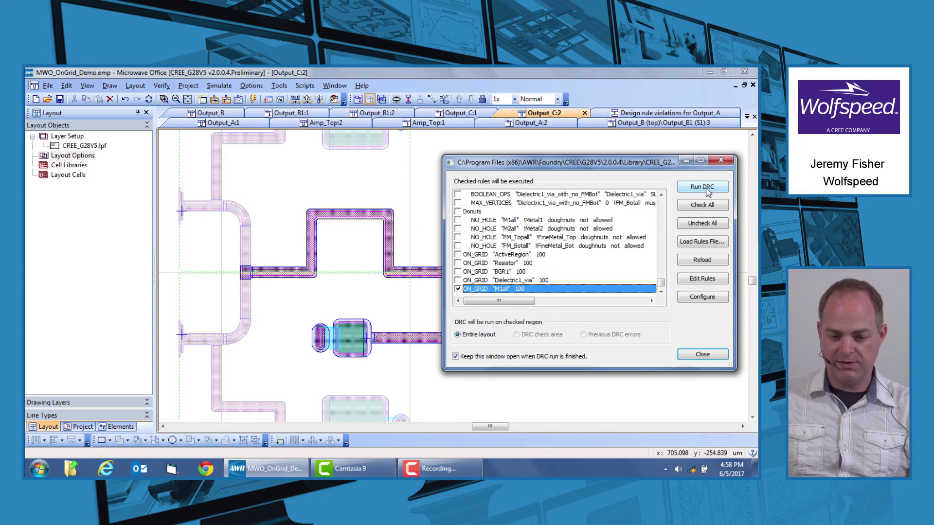
pyautogui.click(707, 188)
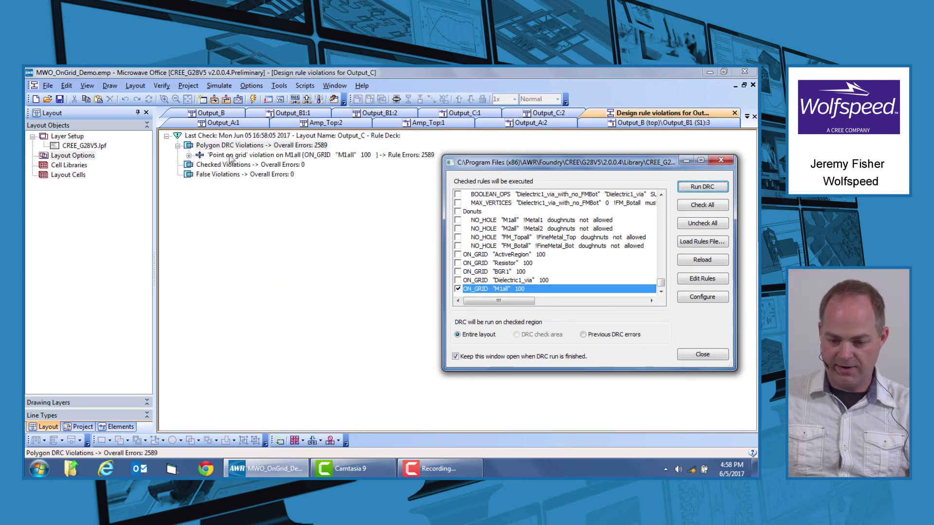
# Return to Output_C:2 with the DRC window set aside, zoom in, and select the U-shaped meander trace.
pyautogui.click(557, 117)
pyautogui.moveTo(458, 162); pyautogui.dragTo(509, 339)
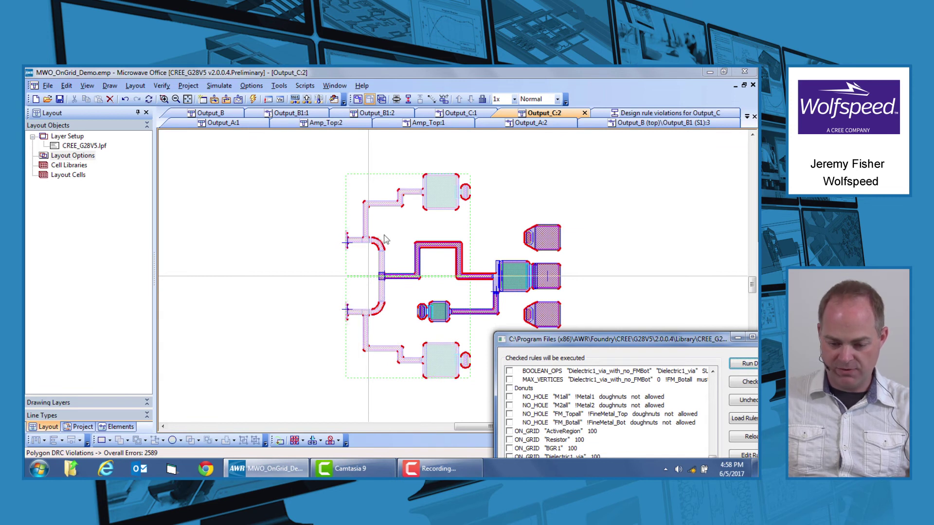
pyautogui.scroll(2, 442, 255)
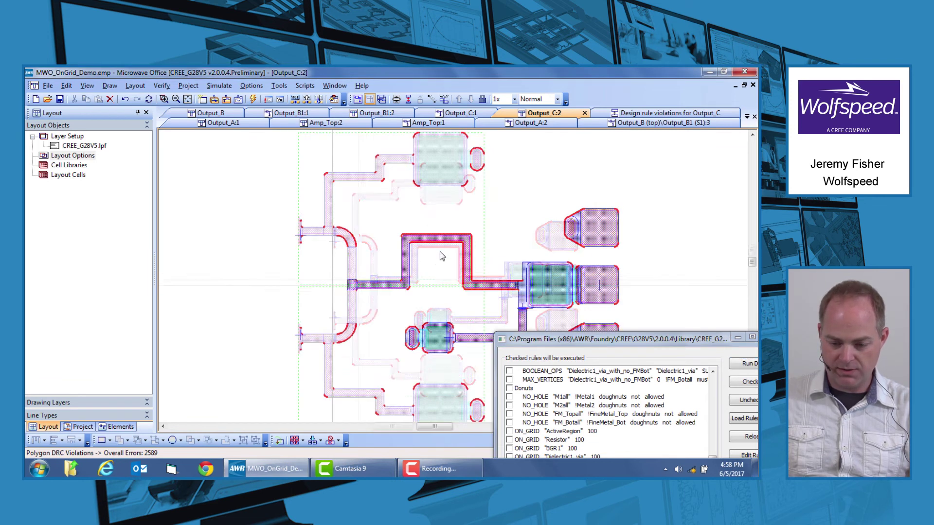
pyautogui.moveTo(544, 342); pyautogui.dragTo(612, 343)
pyautogui.click(444, 245)
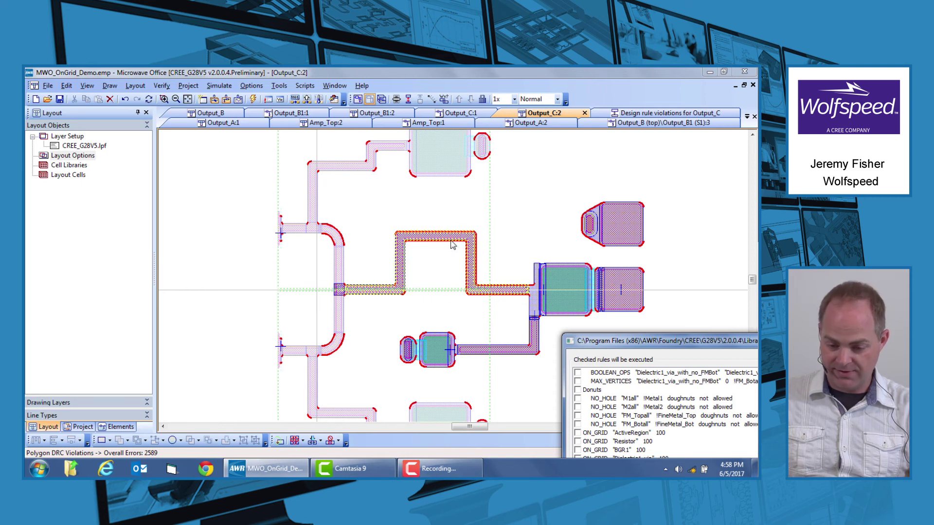
pyautogui.scroll(2, 457, 249)
pyautogui.scroll(5, 458, 249)
pyautogui.scroll(-5, 448, 222)
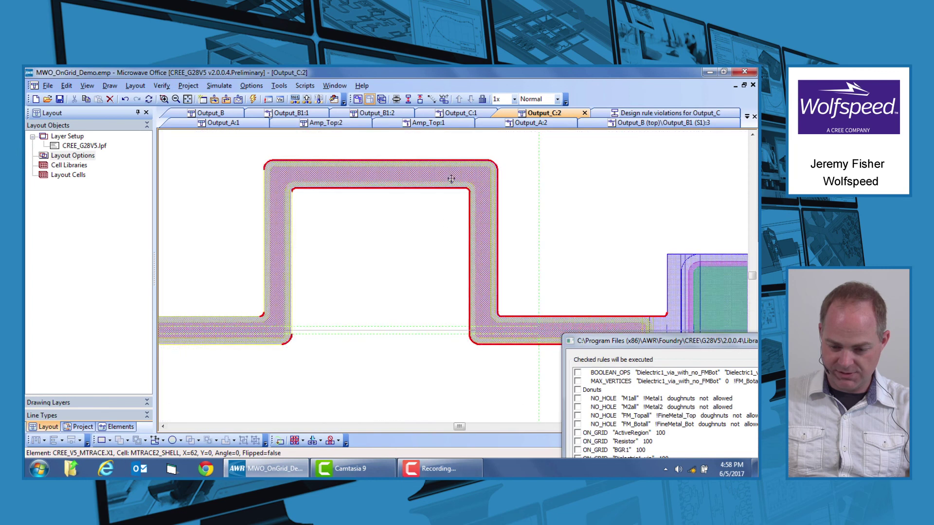
pyautogui.scroll(6, 444, 185)
pyautogui.scroll(4, 440, 209)
pyautogui.scroll(-4, 432, 258)
pyautogui.moveTo(441, 186)
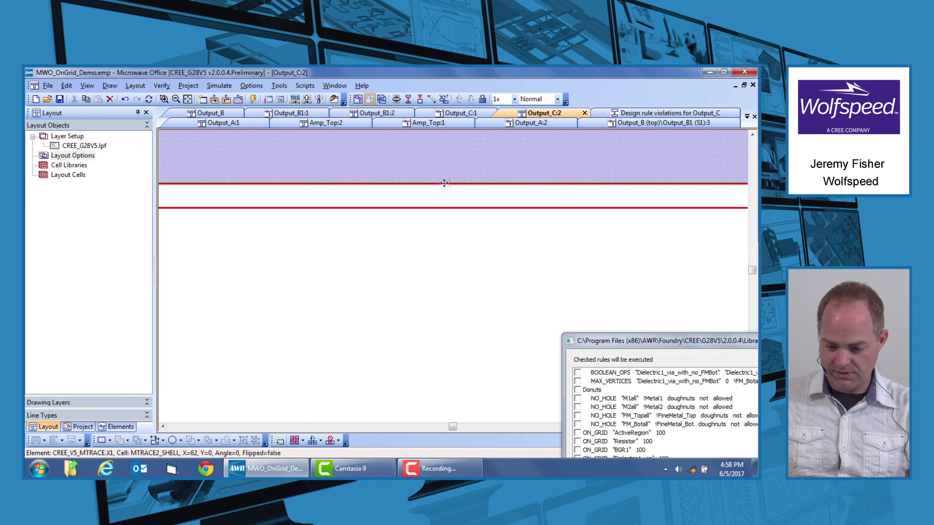
pyautogui.moveTo(710, 346); pyautogui.dragTo(362, 238)
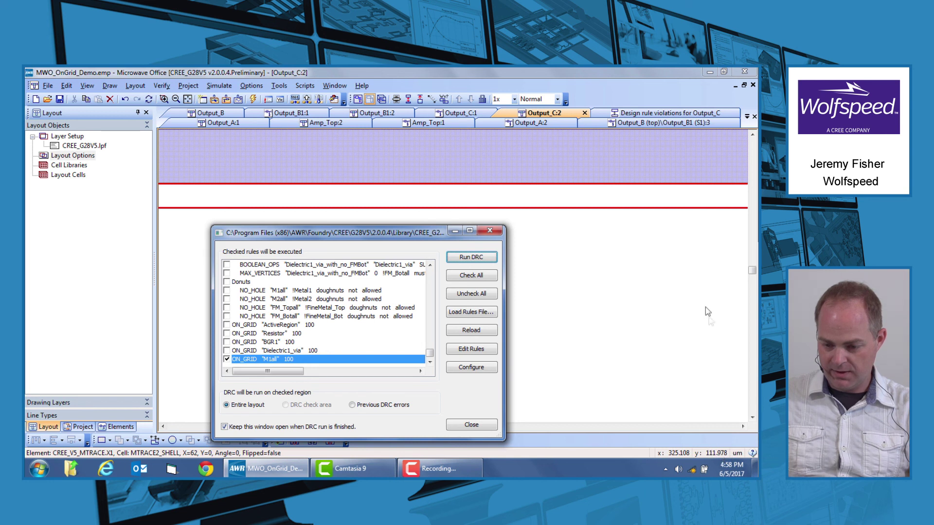
pyautogui.click(608, 187)
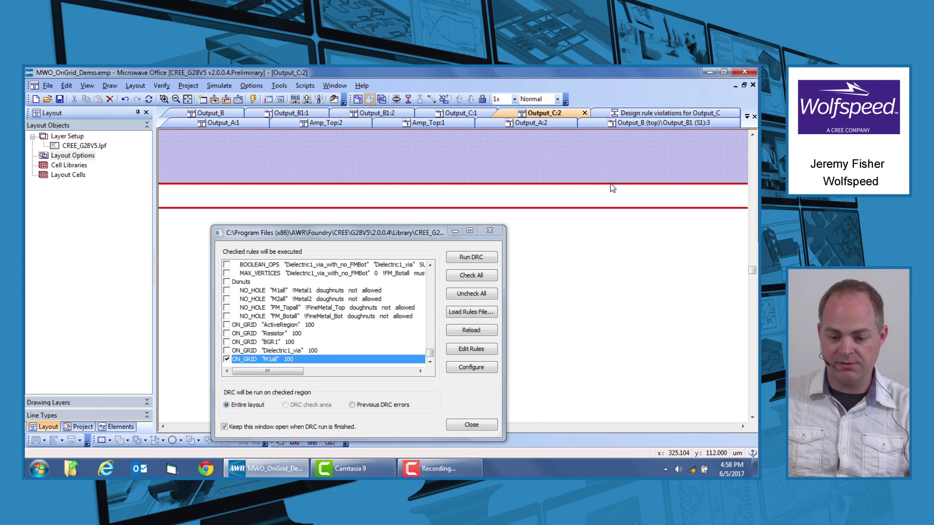
pyautogui.moveTo(612, 188)
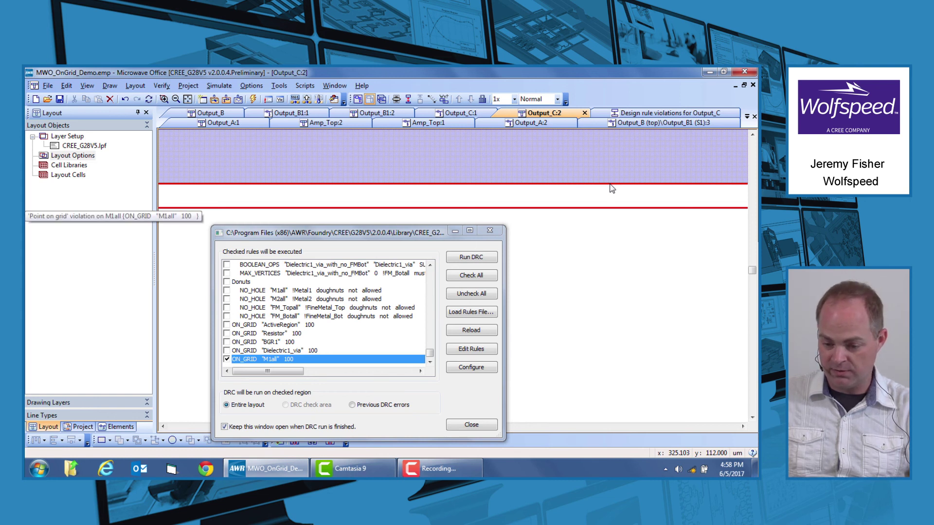
pyautogui.scroll(-2, 602, 287)
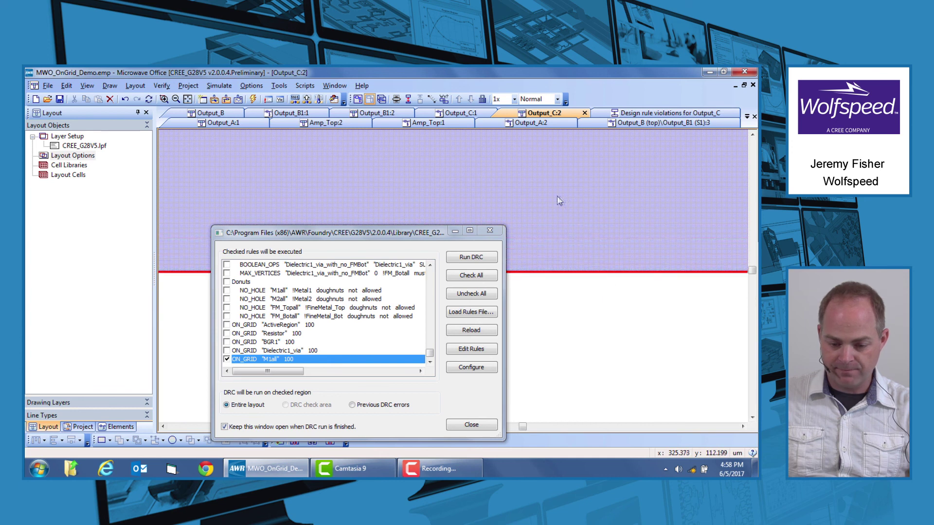
pyautogui.scroll(-5, 559, 201)
pyautogui.moveTo(336, 233)
pyautogui.mouseDown()
pyautogui.moveTo(555, 217)
pyautogui.moveTo(611, 175)
pyautogui.moveTo(590, 177)
pyautogui.mouseUp()
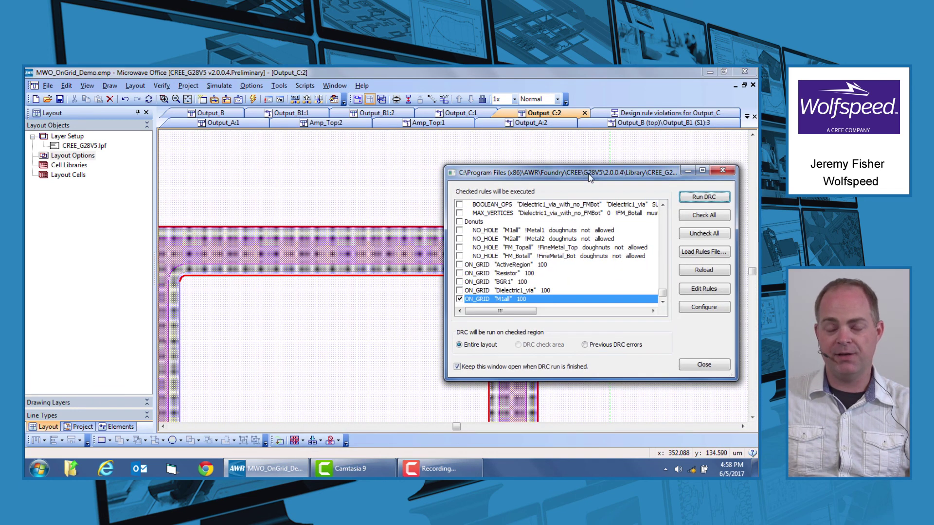